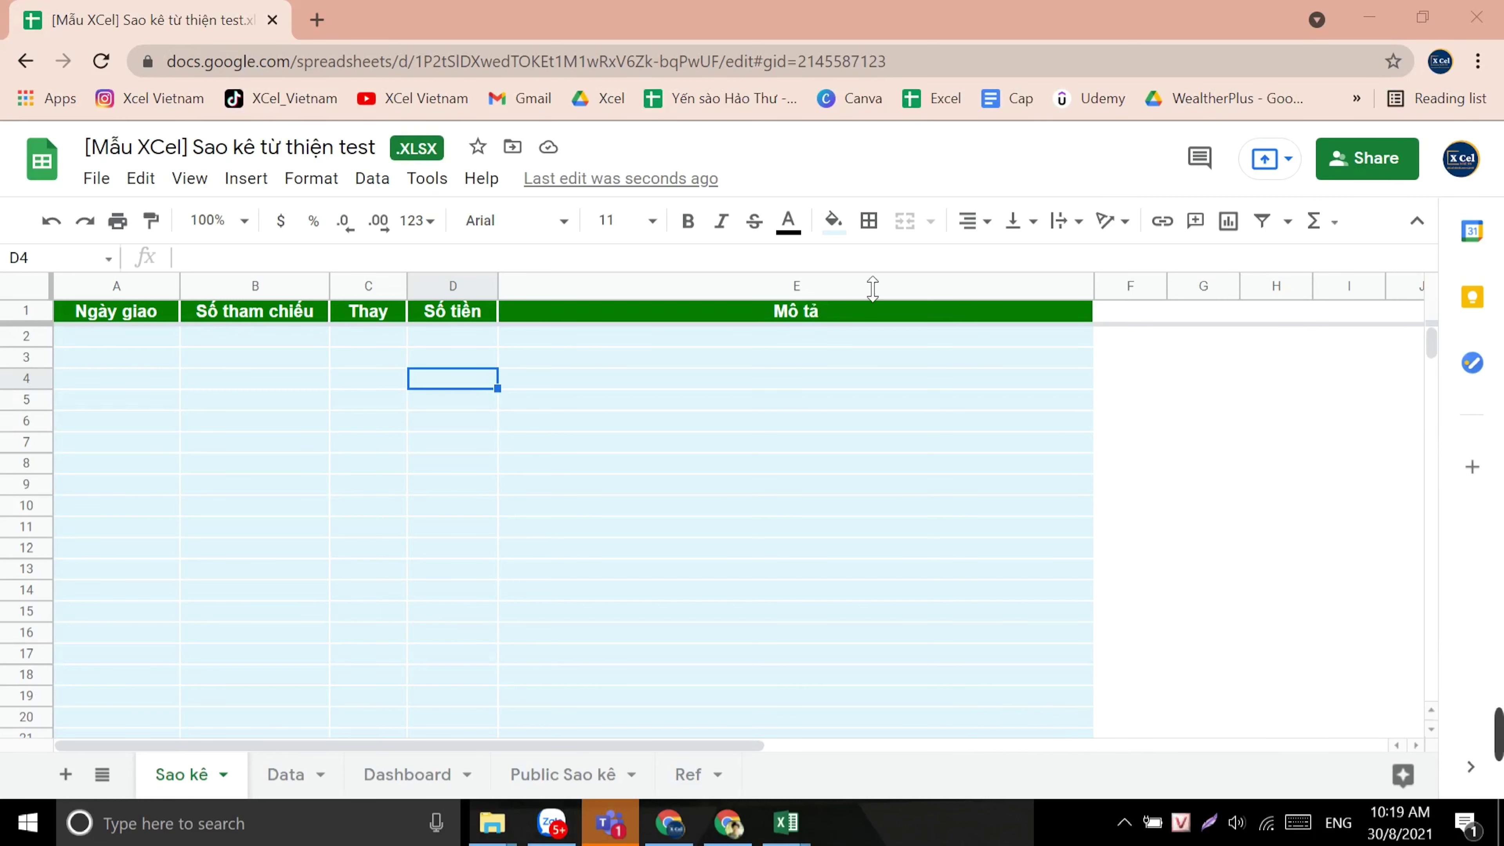
Step: Look through the template's Data, Dashboard, Public Sao kê and Ref sheets, ending on Sao kê
{"action": "left_click", "coordinate": [283, 782]}
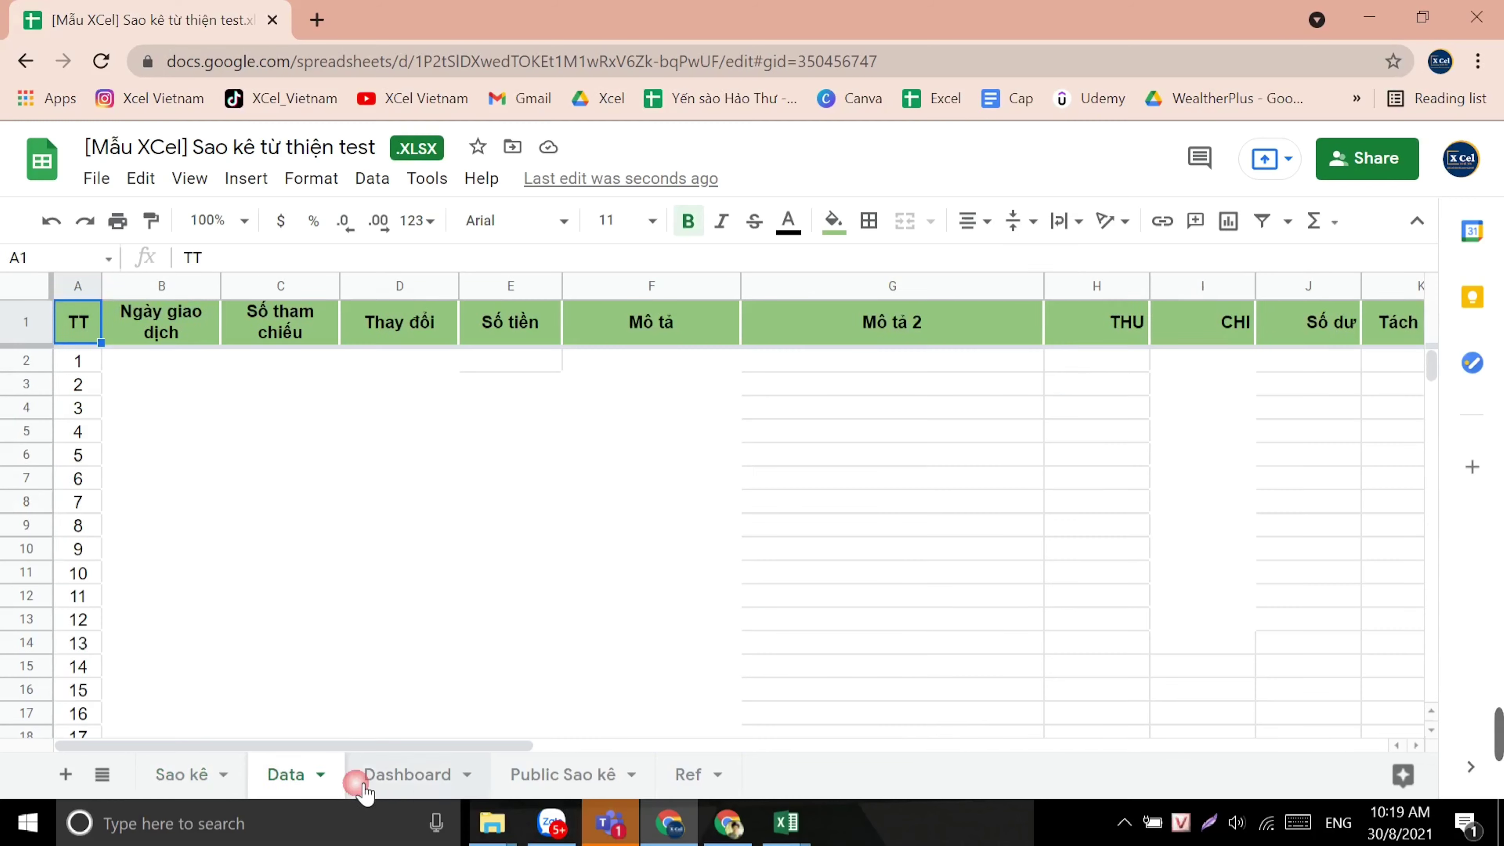
{"action": "left_click", "coordinate": [385, 782]}
{"action": "left_click", "coordinate": [545, 777]}
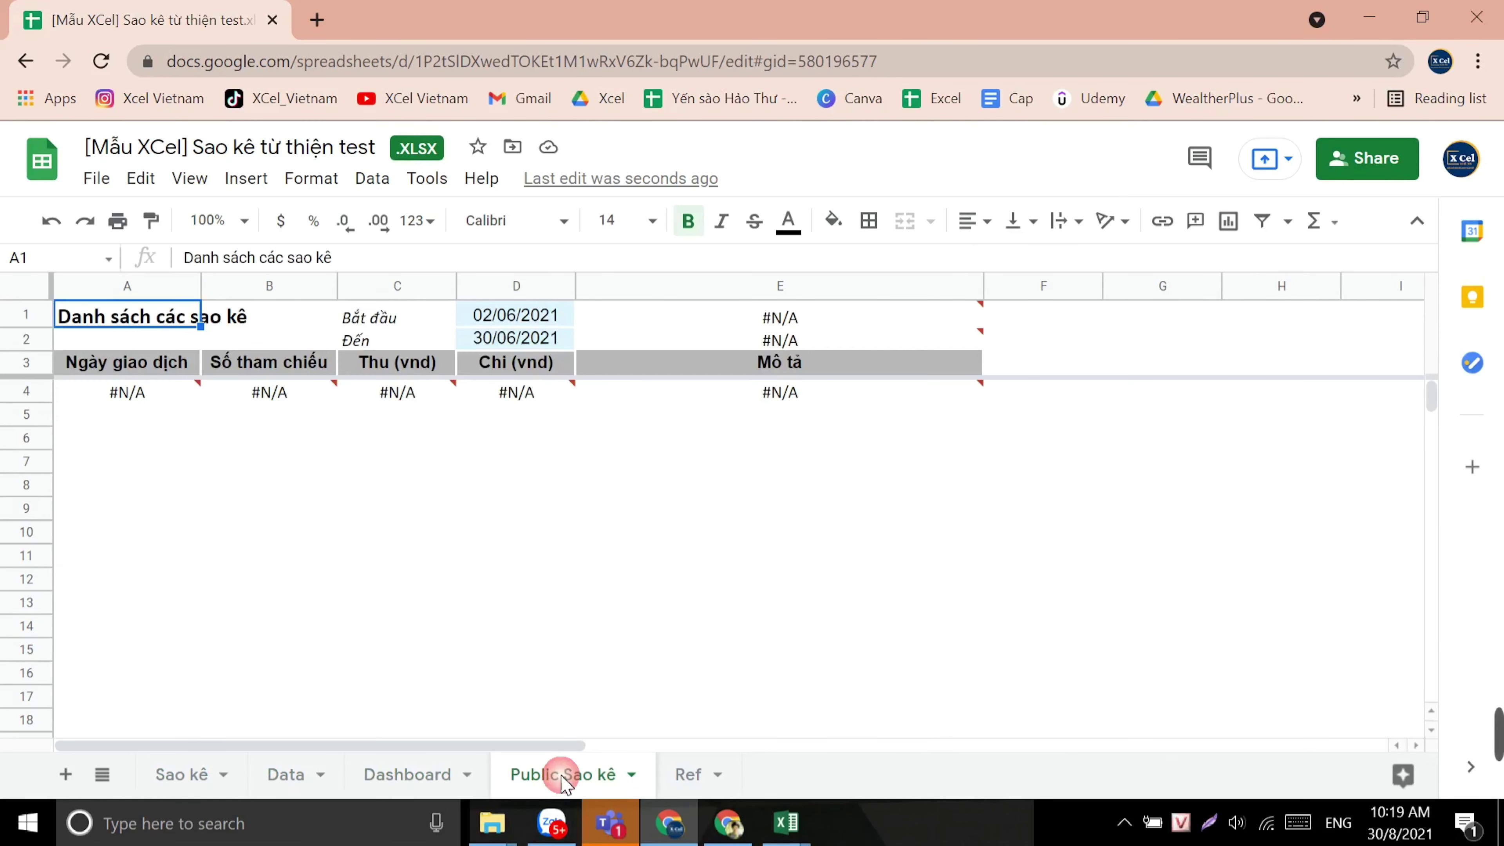
{"action": "left_click", "coordinate": [687, 776]}
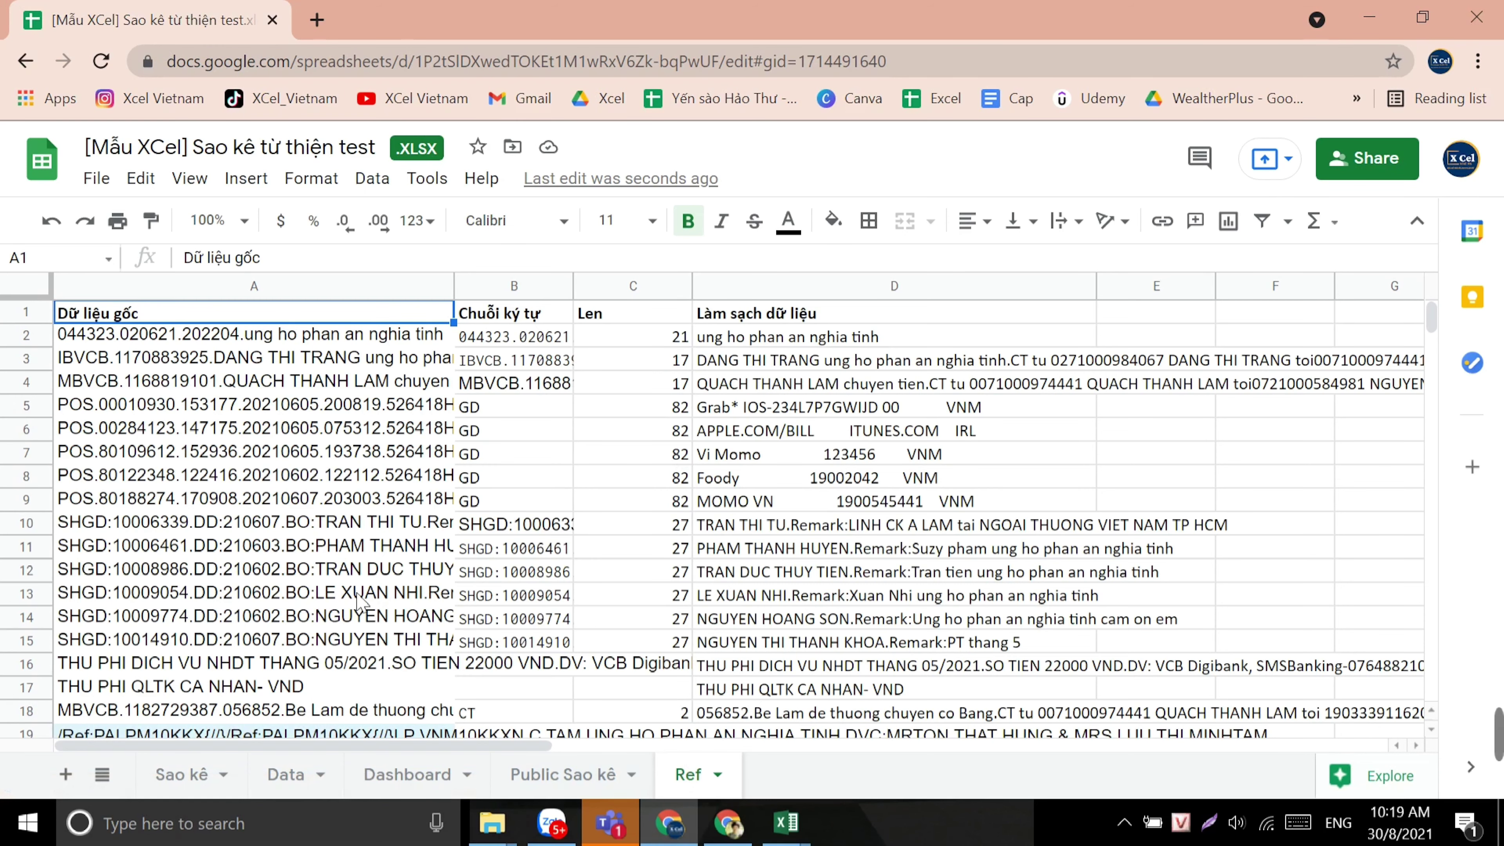
{"action": "left_click", "coordinate": [201, 775]}
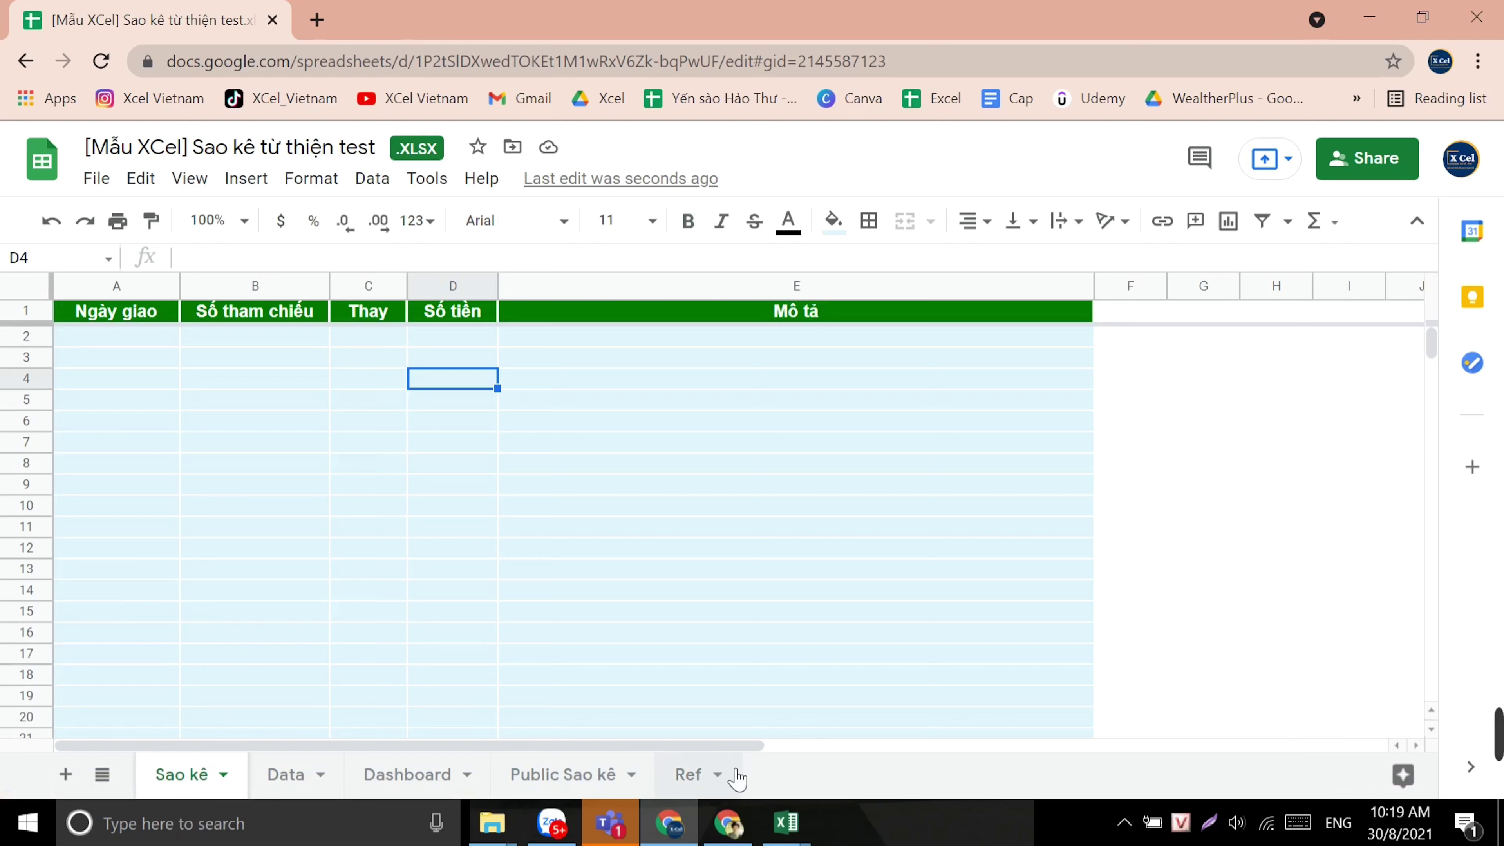
Step: Copy June transactions A14:E360 from the Sao kê tháng 6 statement in Excel
{"action": "left_click", "coordinate": [734, 746]}
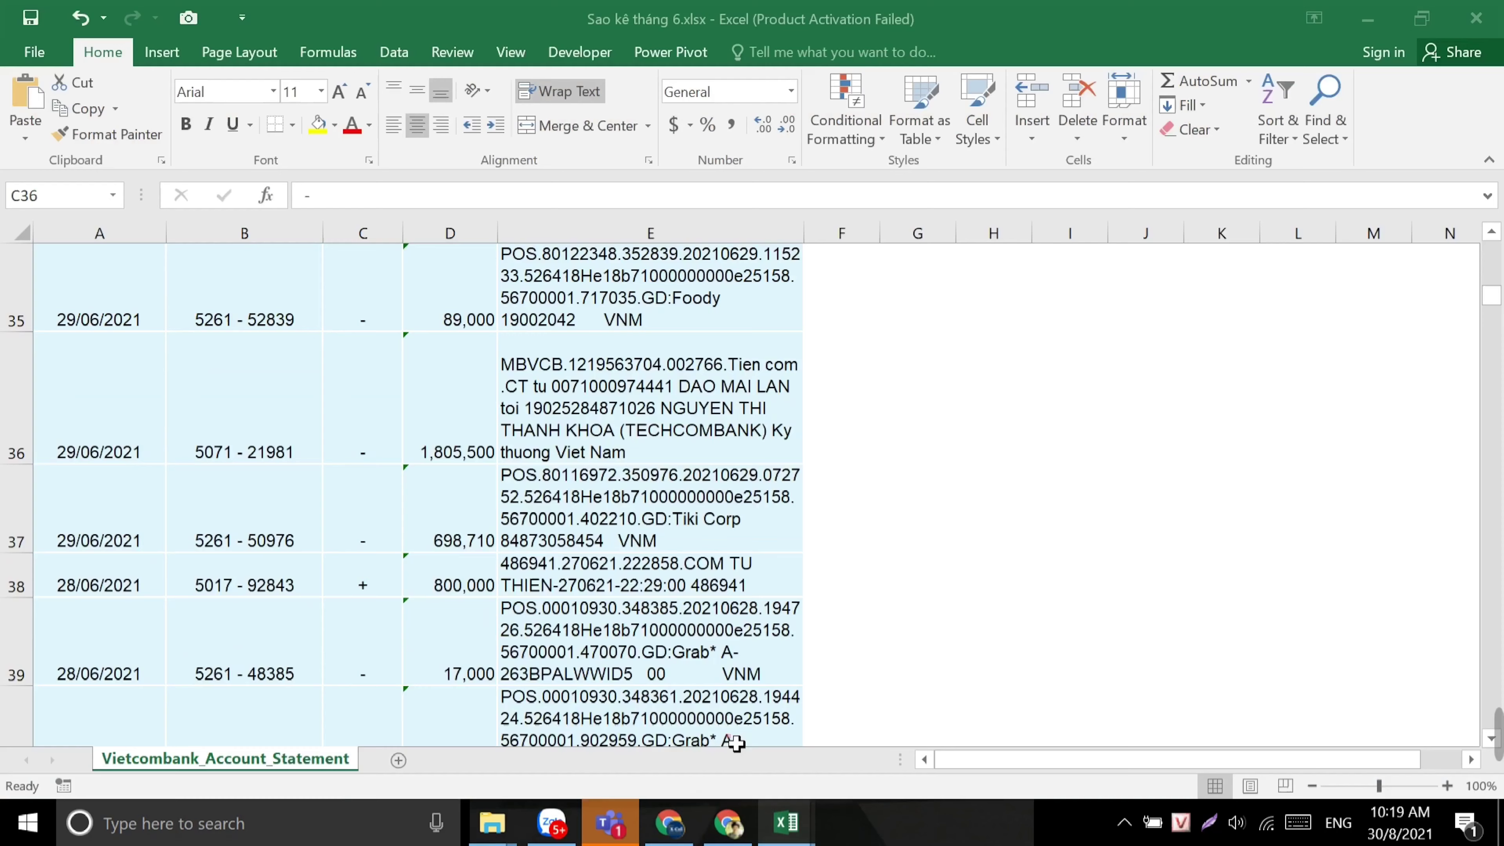
{"action": "scroll", "coordinate": [457, 648], "scroll_direction": "up", "scroll_amount": 4}
{"action": "scroll", "coordinate": [455, 646], "scroll_direction": "up", "scroll_amount": 3}
{"action": "scroll", "coordinate": [455, 647], "scroll_direction": "up", "scroll_amount": 2}
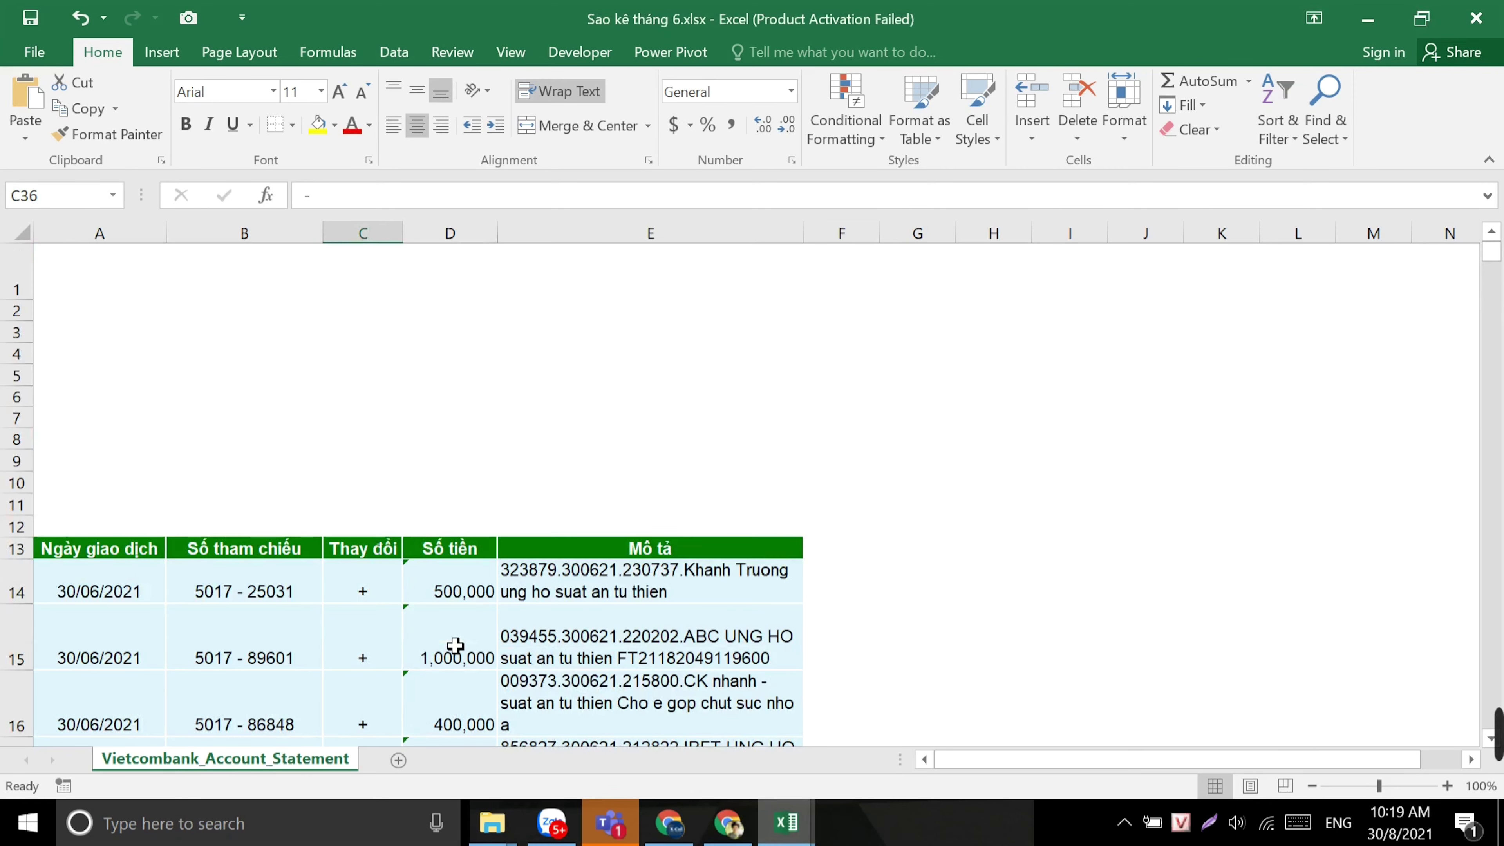
{"action": "mouse_move", "coordinate": [99, 438]}
{"action": "left_mouse_down"}
{"action": "mouse_move", "coordinate": [579, 689]}
{"action": "mouse_move", "coordinate": [589, 836]}
{"action": "left_mouse_up"}
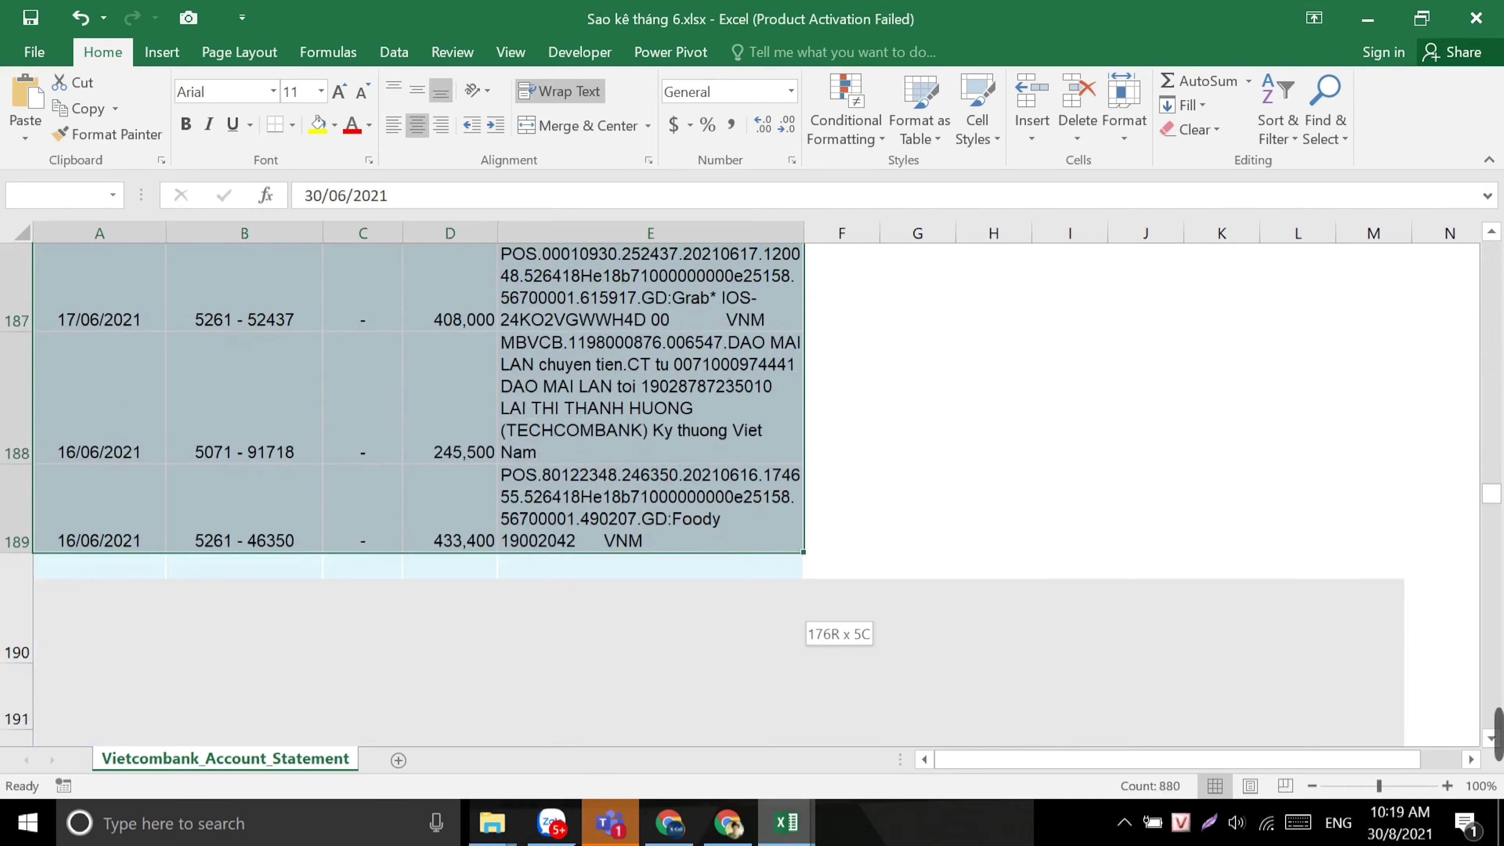
{"action": "mouse_move", "coordinate": [589, 836]}
{"action": "left_mouse_down"}
{"action": "mouse_move", "coordinate": [577, 811]}
{"action": "mouse_move", "coordinate": [603, 633]}
{"action": "left_mouse_up"}
{"action": "key", "text": "ctrl+c"}
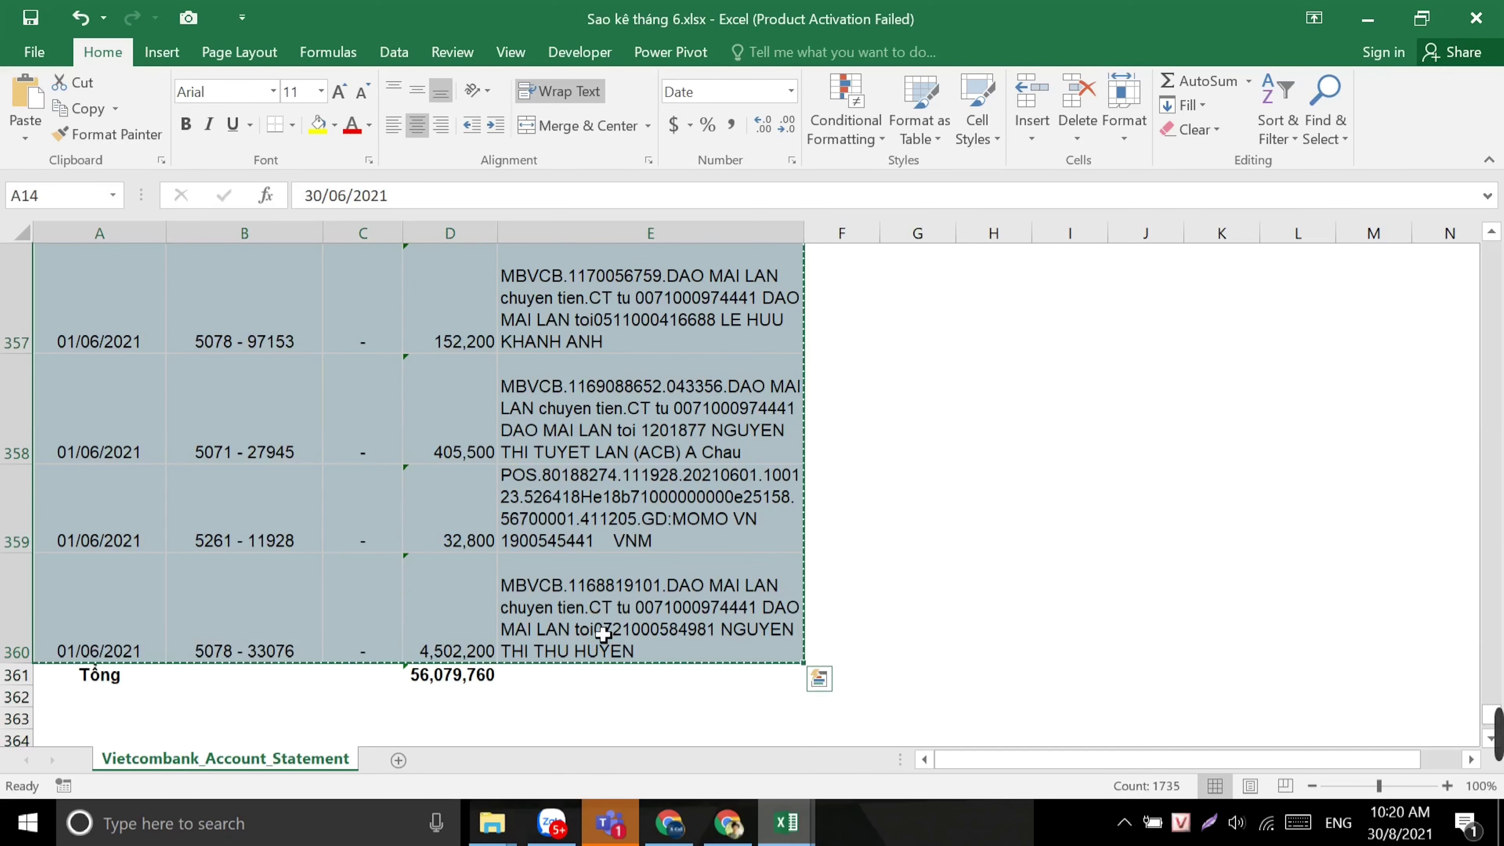
{"action": "left_click", "coordinate": [676, 823]}
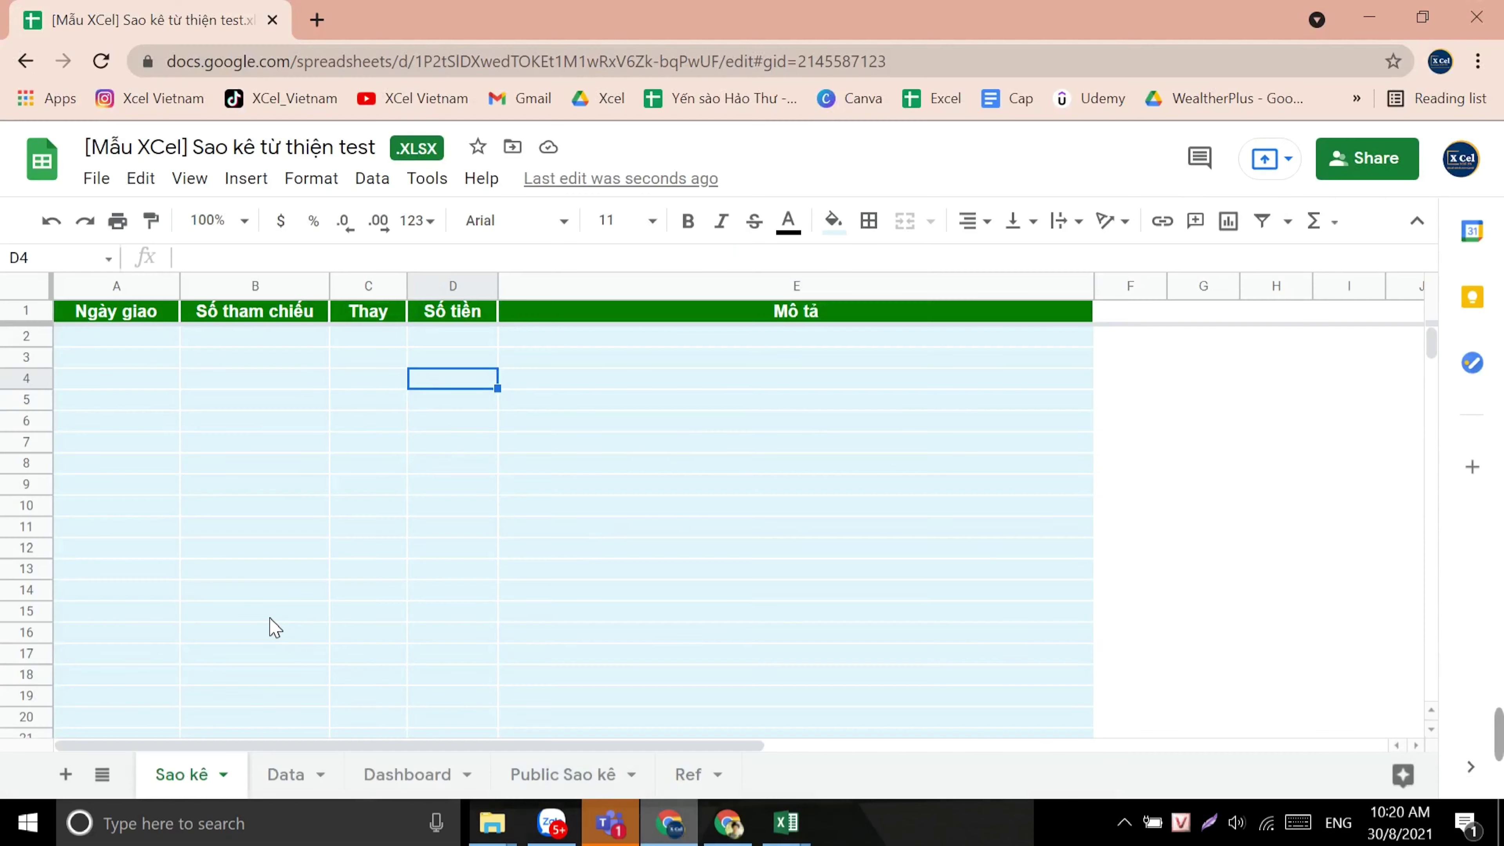
Step: Paste the June transactions at A2 of Sao kê, filling rows 2–348, then select A349
{"action": "left_click", "coordinate": [110, 336]}
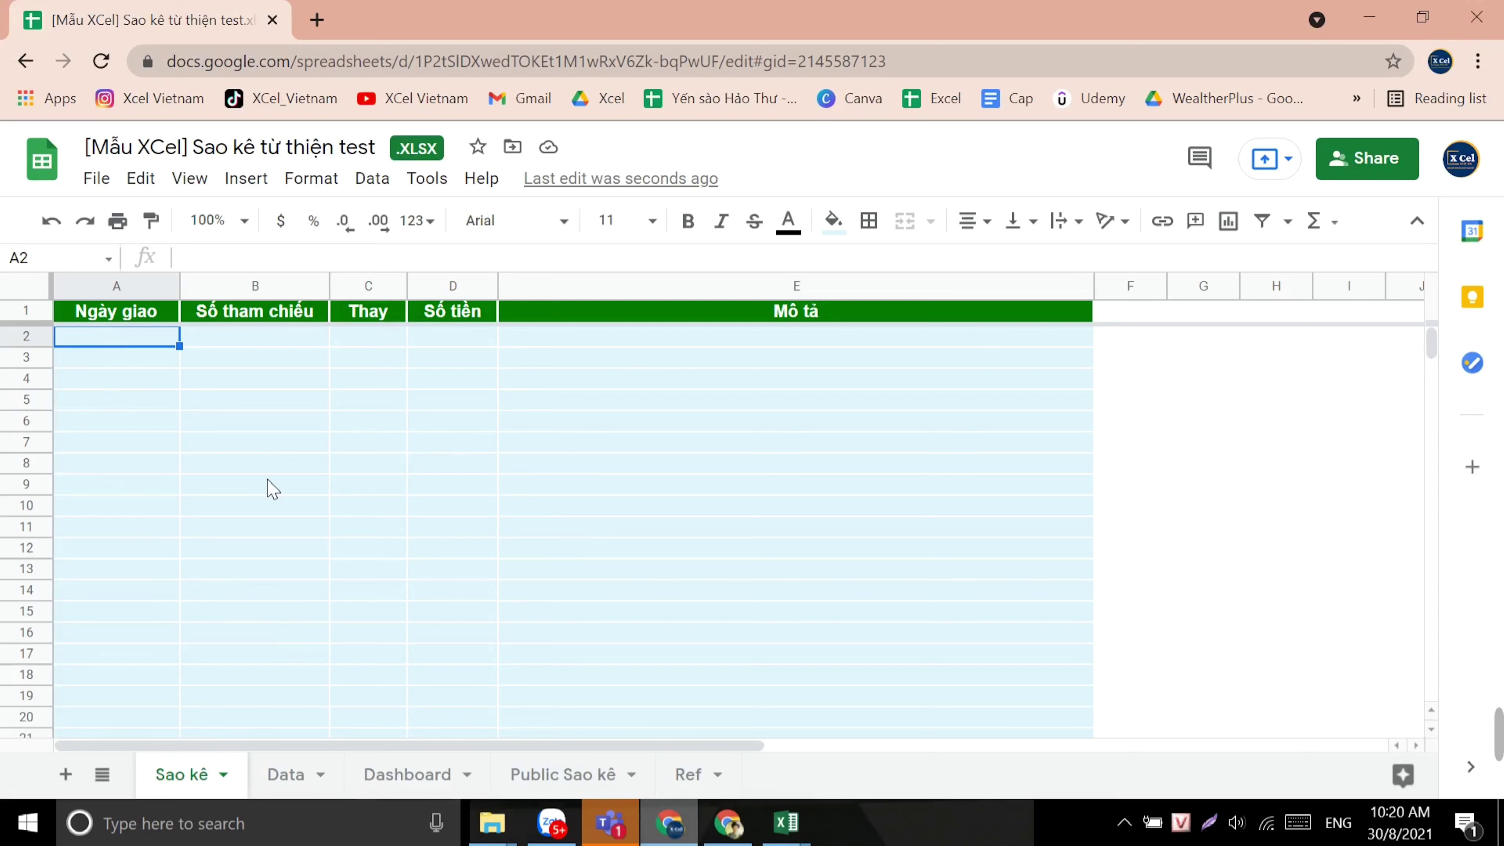
{"action": "key", "text": "ctrl+v"}
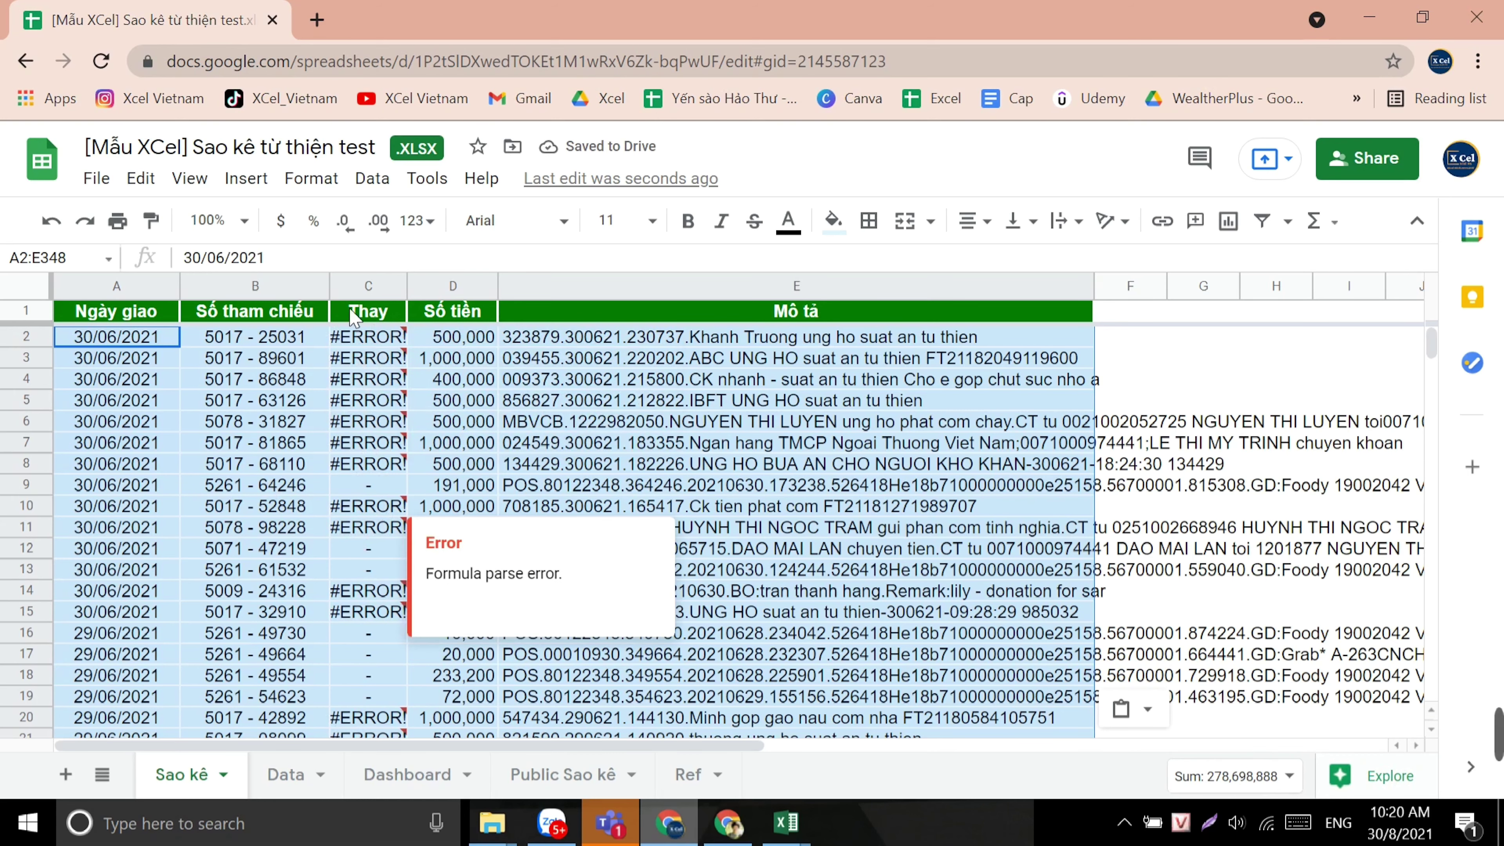
{"action": "left_click", "coordinate": [345, 340]}
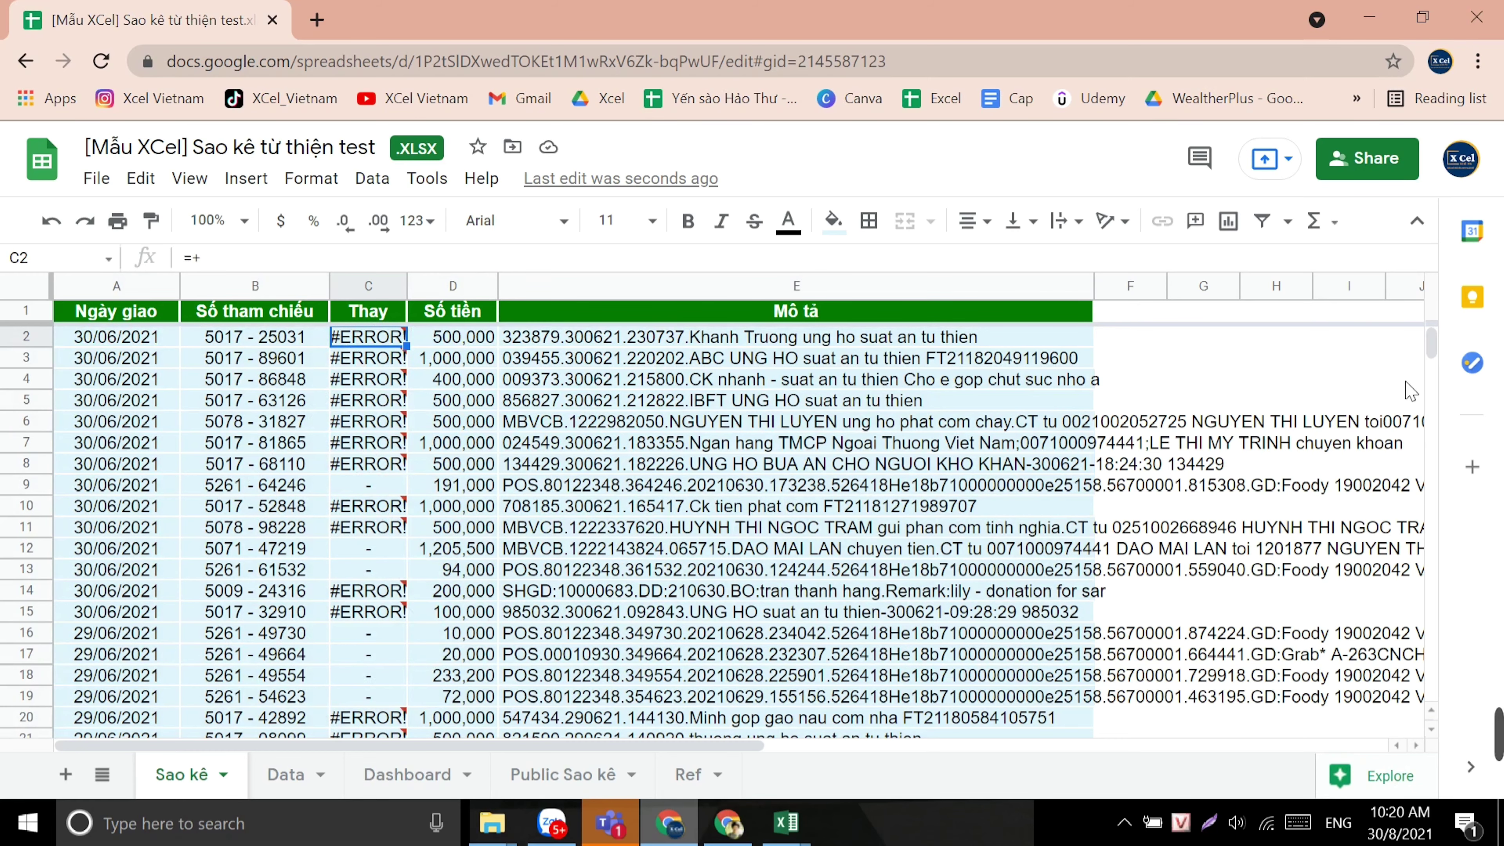
{"action": "mouse_move", "coordinate": [1431, 344]}
{"action": "left_mouse_down"}
{"action": "mouse_move", "coordinate": [1431, 488]}
{"action": "mouse_move", "coordinate": [1439, 471]}
{"action": "left_mouse_up"}
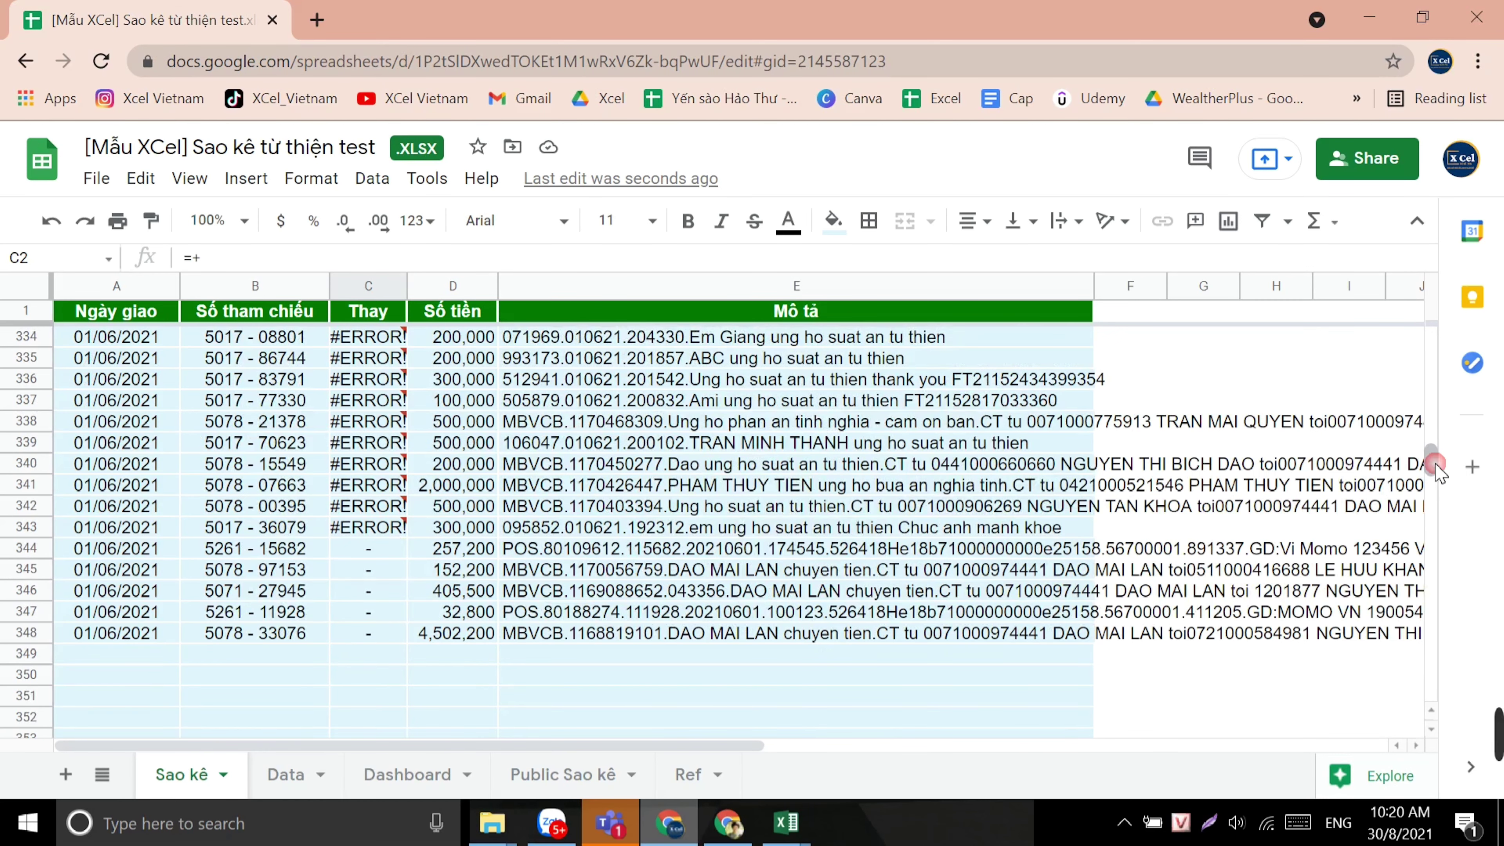
{"action": "left_click", "coordinate": [95, 656]}
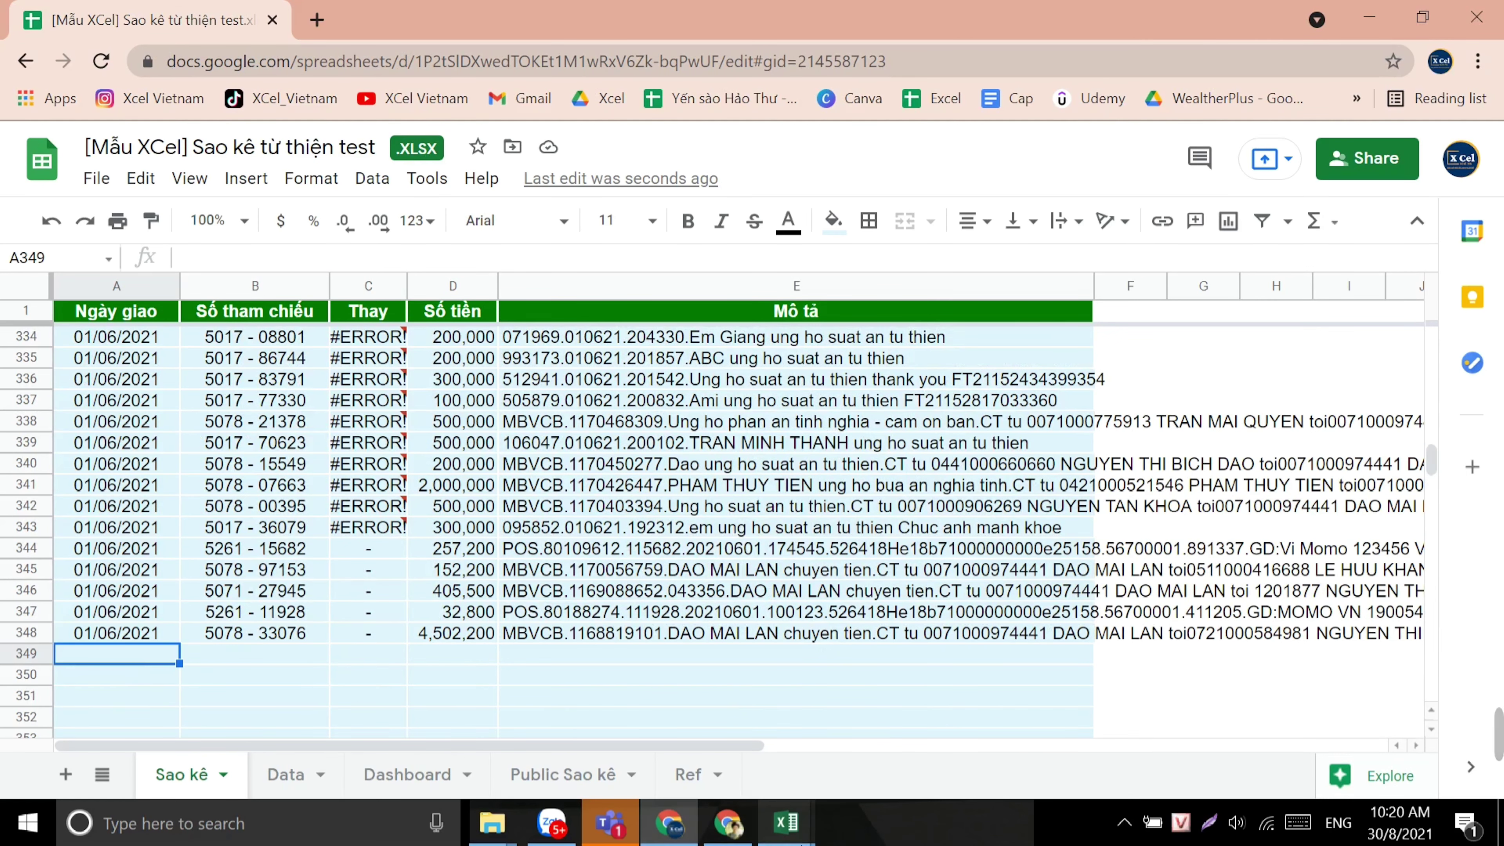
{"action": "mouse_move", "coordinate": [786, 822]}
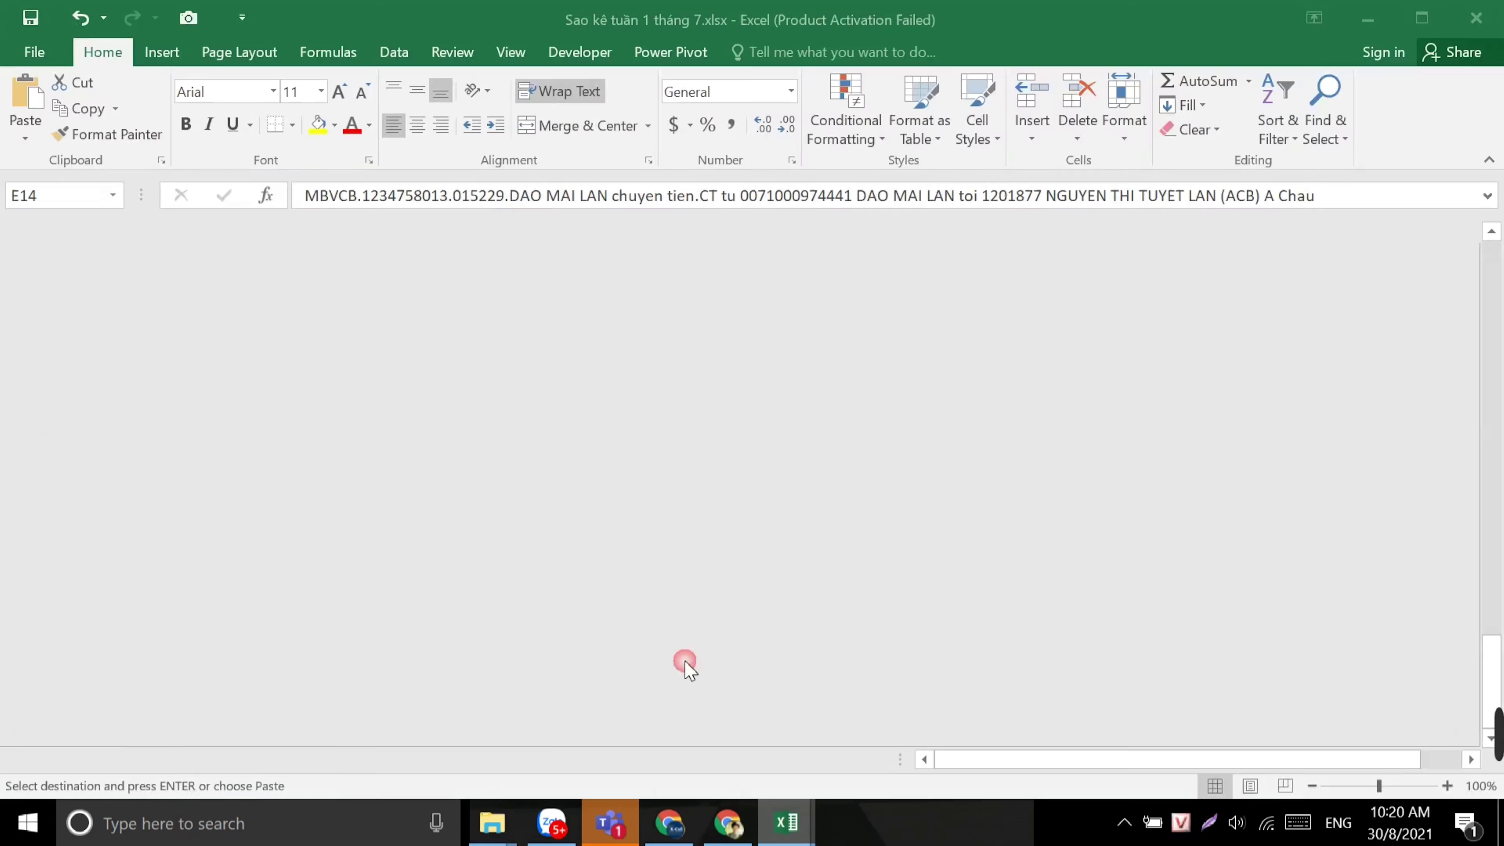
{"action": "left_click", "coordinate": [873, 770]}
Step: Copy the July week-one rows A14:E90 from the Sao kê tuần 1 tháng 7 workbook
{"action": "scroll", "coordinate": [294, 625], "scroll_direction": "down", "scroll_amount": 4}
{"action": "scroll", "coordinate": [294, 625], "scroll_direction": "down", "scroll_amount": 3}
{"action": "scroll", "coordinate": [294, 625], "scroll_direction": "up", "scroll_amount": 5}
{"action": "scroll", "coordinate": [293, 623], "scroll_direction": "up", "scroll_amount": 3}
{"action": "scroll", "coordinate": [292, 623], "scroll_direction": "up", "scroll_amount": 5}
{"action": "scroll", "coordinate": [293, 624], "scroll_direction": "up", "scroll_amount": 5}
{"action": "scroll", "coordinate": [292, 624], "scroll_direction": "up", "scroll_amount": 5}
{"action": "scroll", "coordinate": [293, 624], "scroll_direction": "up", "scroll_amount": 5}
{"action": "scroll", "coordinate": [293, 623], "scroll_direction": "up", "scroll_amount": 3}
{"action": "scroll", "coordinate": [294, 622], "scroll_direction": "up", "scroll_amount": 7}
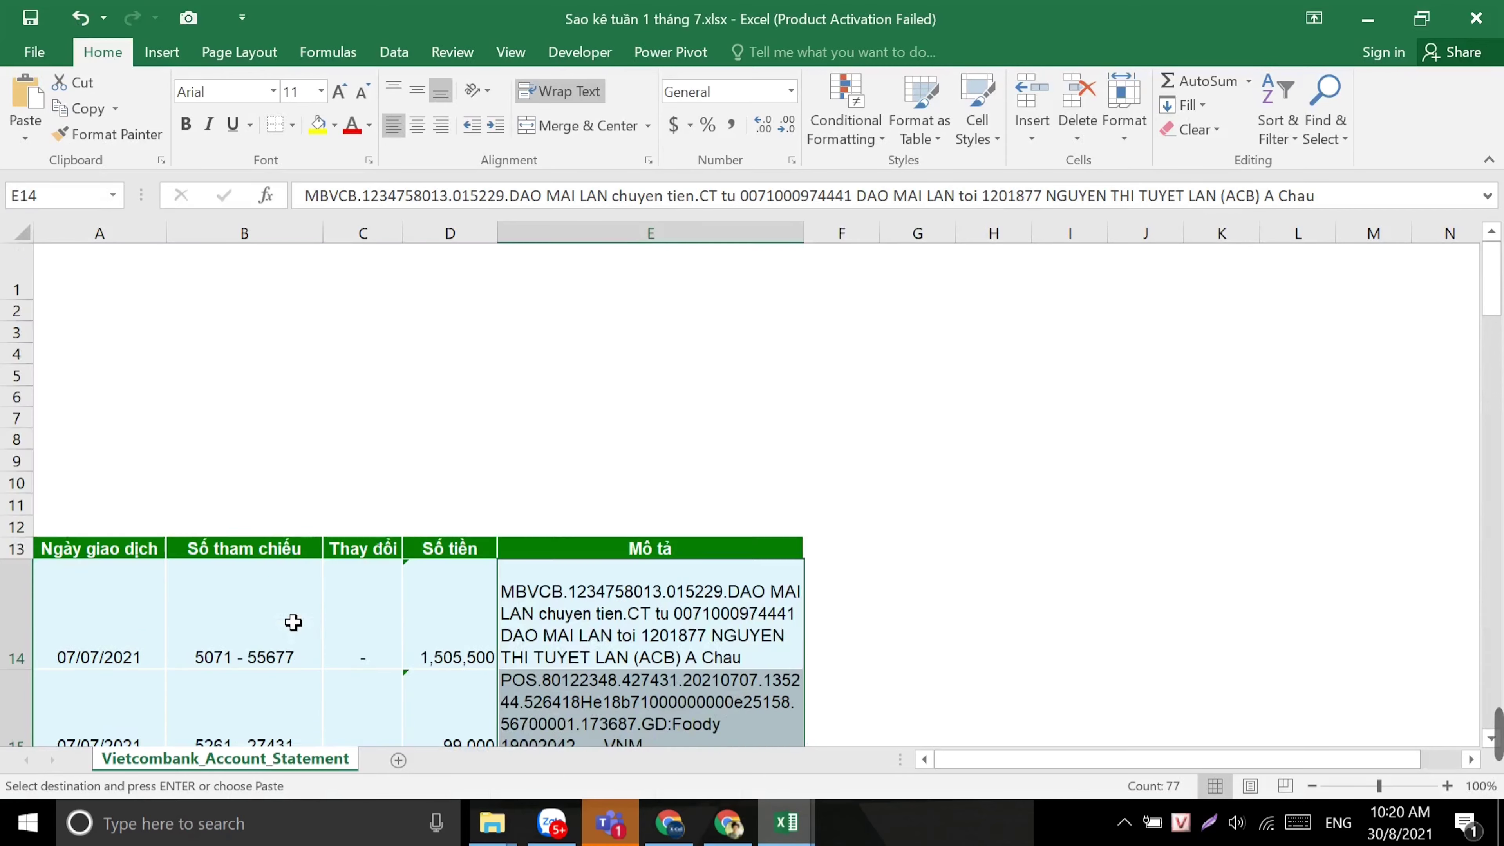
{"action": "scroll", "coordinate": [294, 622], "scroll_direction": "down", "scroll_amount": 3}
{"action": "left_click", "coordinate": [108, 400]}
{"action": "left_click_drag", "start_coordinate": [108, 400], "coordinate": [585, 836]}
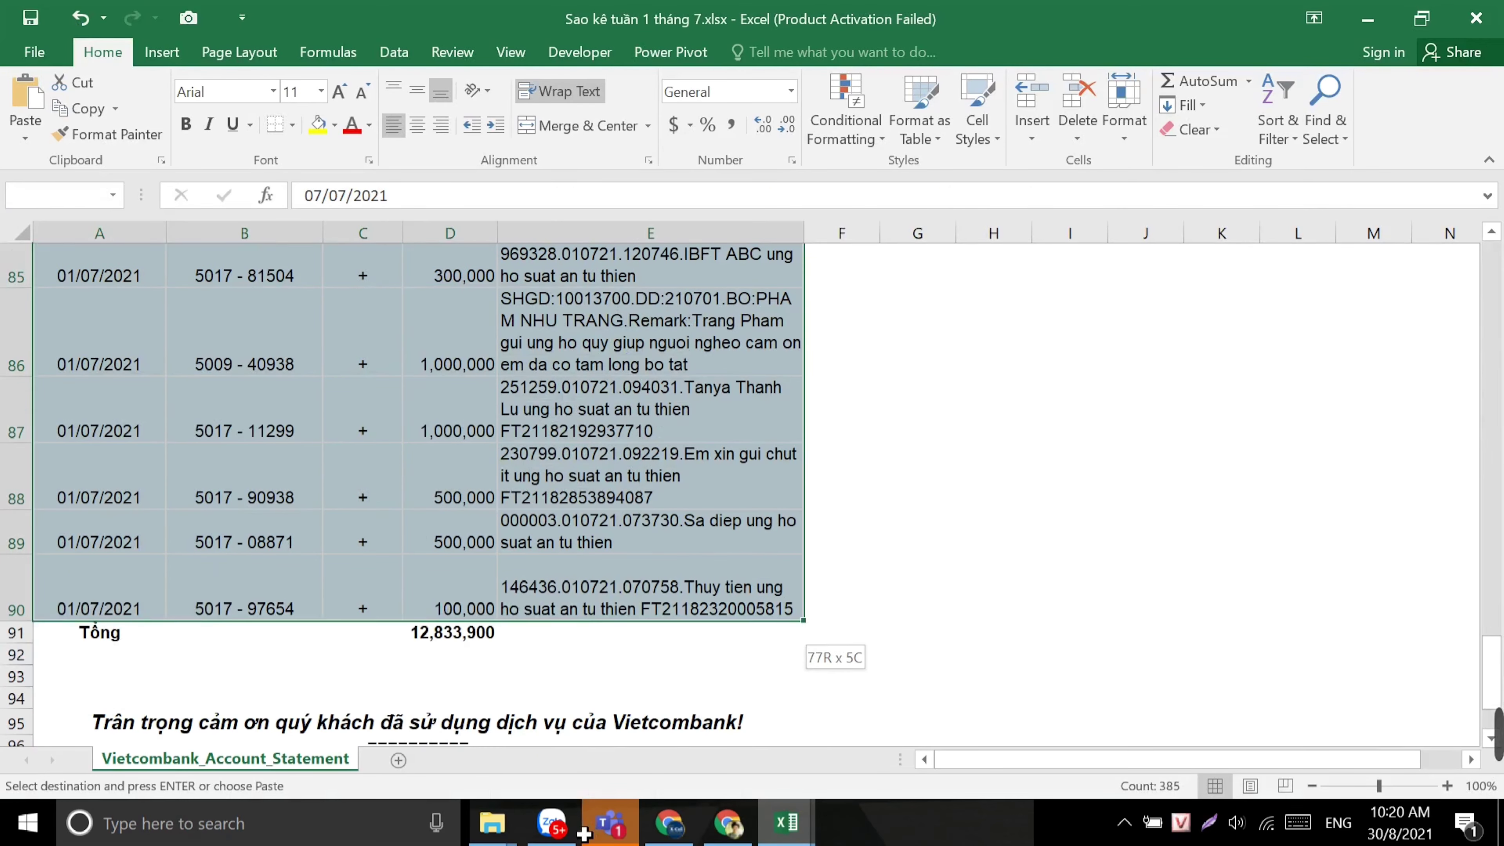
{"action": "left_click_drag", "start_coordinate": [585, 836], "coordinate": [603, 574]}
{"action": "key", "text": "ctrl+c"}
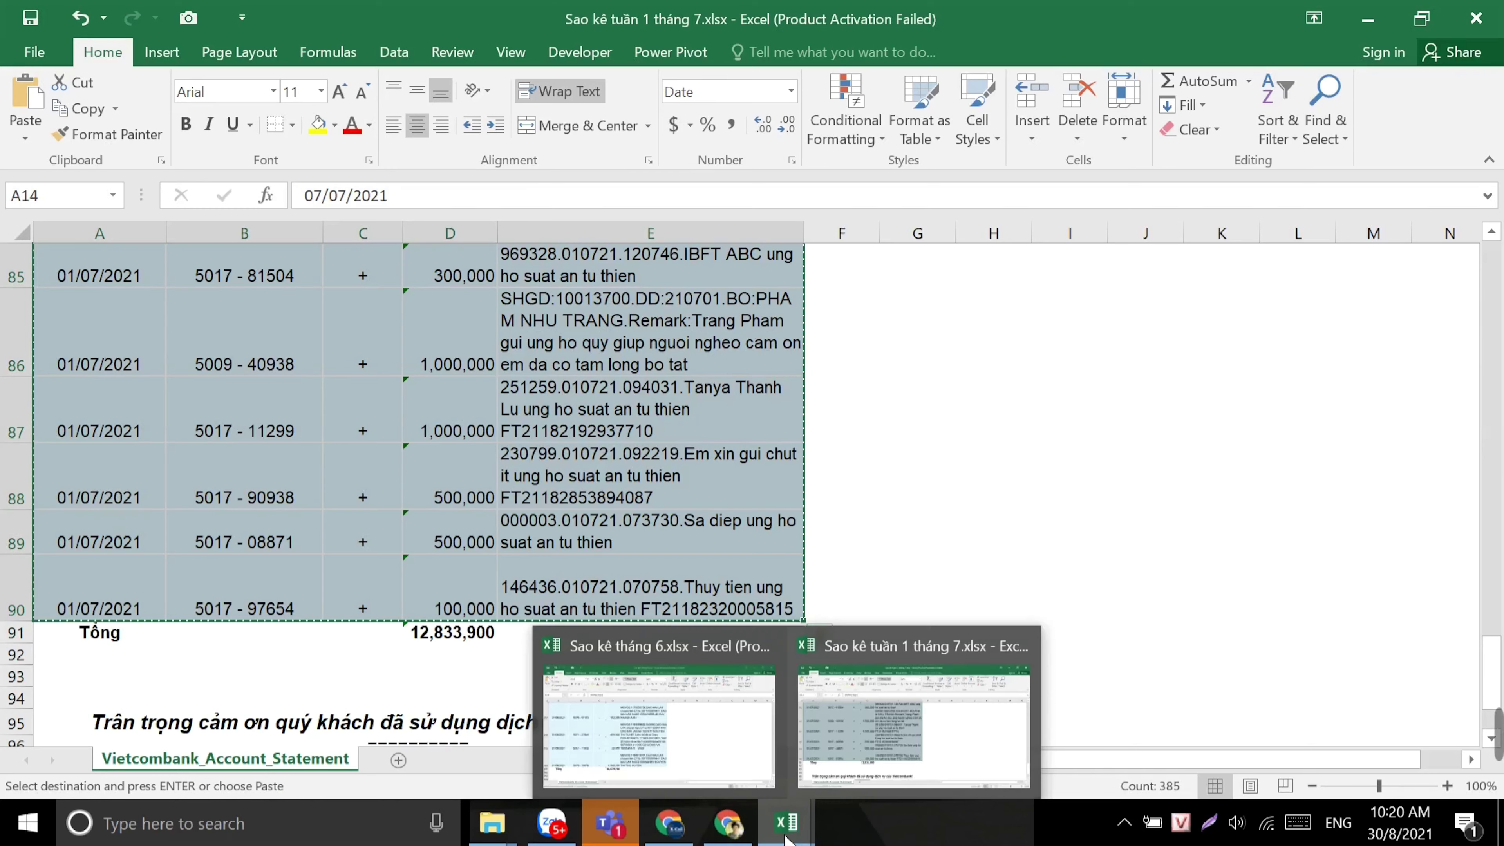
{"action": "left_click", "coordinate": [631, 756]}
{"action": "scroll", "coordinate": [165, 610], "scroll_direction": "down", "scroll_amount": 1}
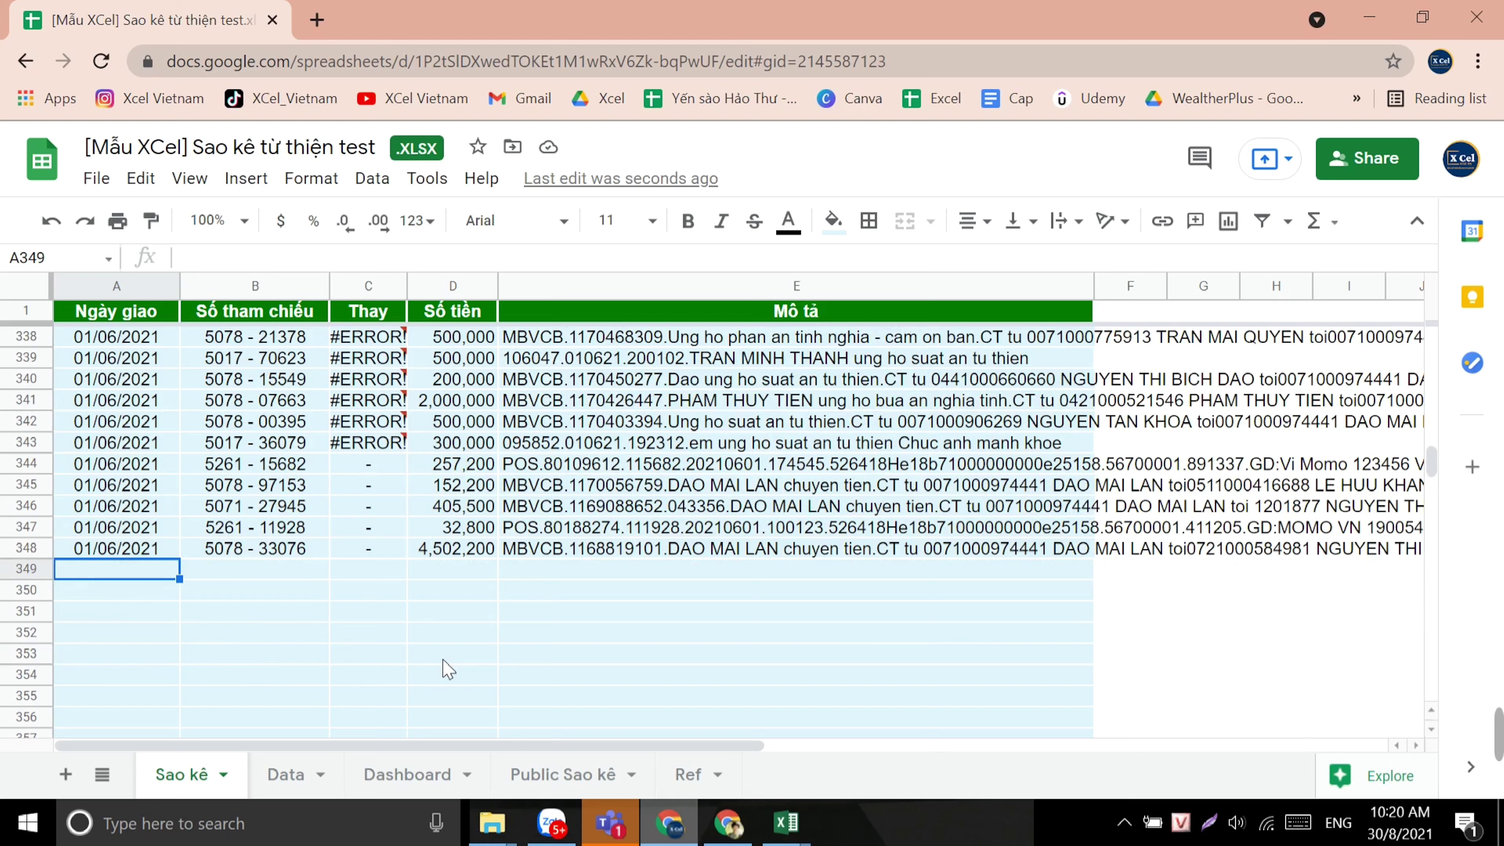
Step: Paste the July week-one transactions at A349 so they fill rows 349–425, then view Data
{"action": "key", "text": "ctrl+v"}
{"action": "scroll", "coordinate": [98, 690], "scroll_direction": "down", "scroll_amount": 3}
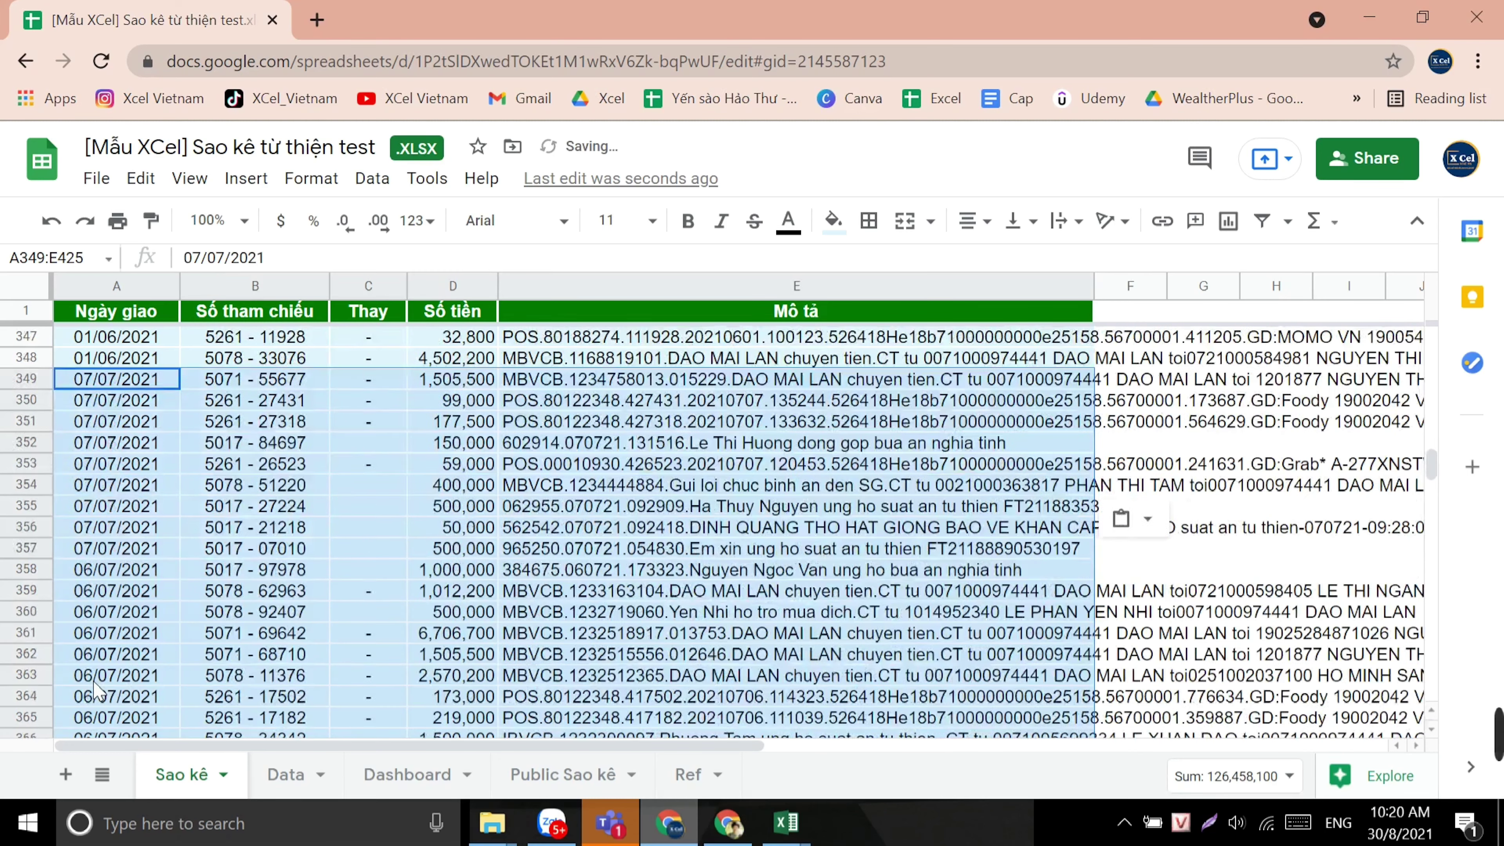
{"action": "scroll", "coordinate": [98, 690], "scroll_direction": "down", "scroll_amount": 8}
{"action": "scroll", "coordinate": [97, 690], "scroll_direction": "down", "scroll_amount": 5}
{"action": "scroll", "coordinate": [97, 690], "scroll_direction": "down", "scroll_amount": 4}
{"action": "scroll", "coordinate": [103, 664], "scroll_direction": "down", "scroll_amount": 7}
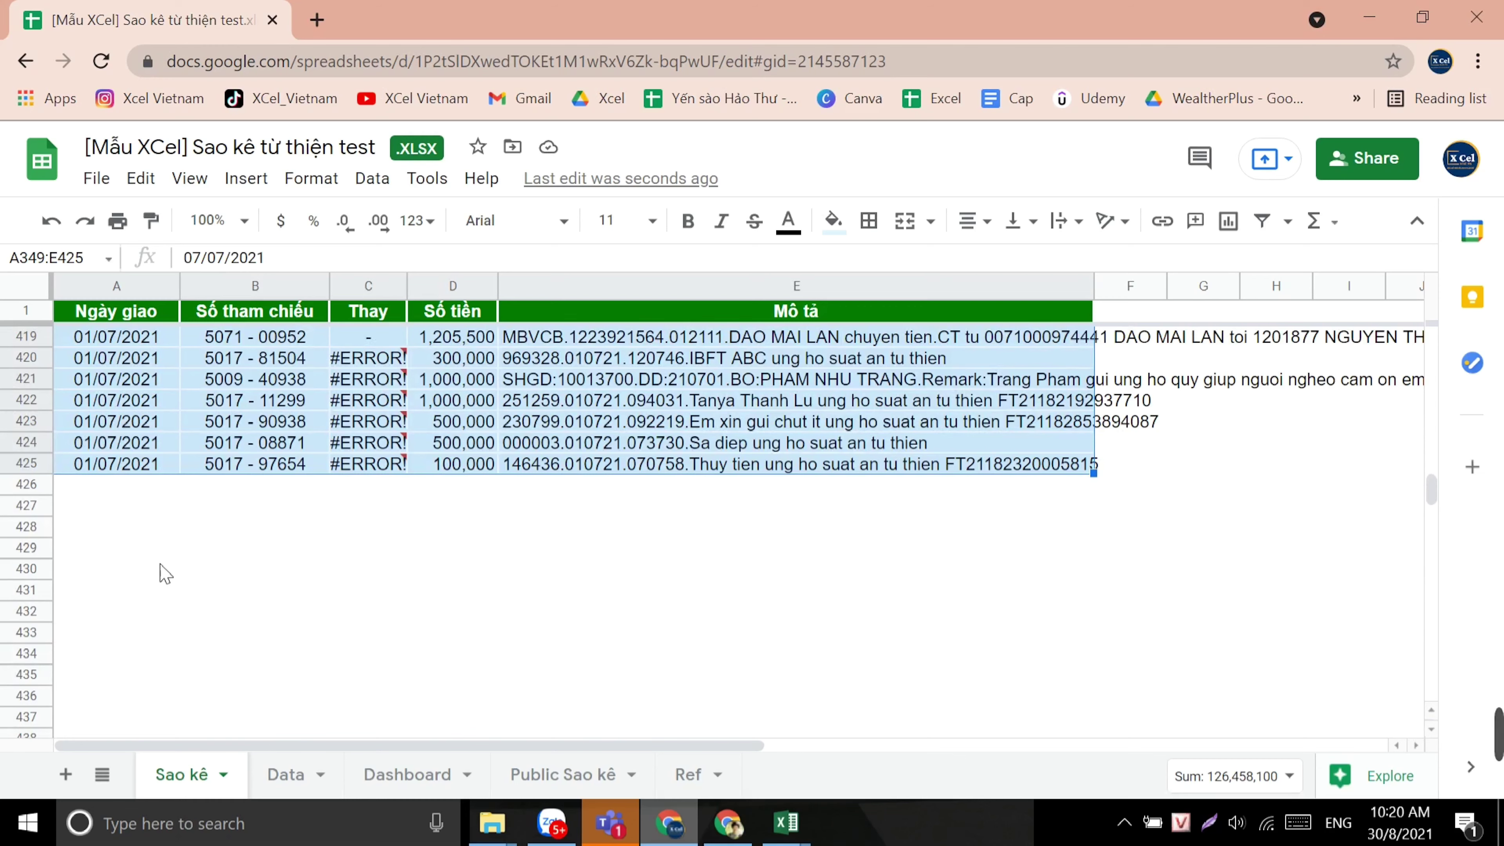
{"action": "left_click", "coordinate": [288, 776]}
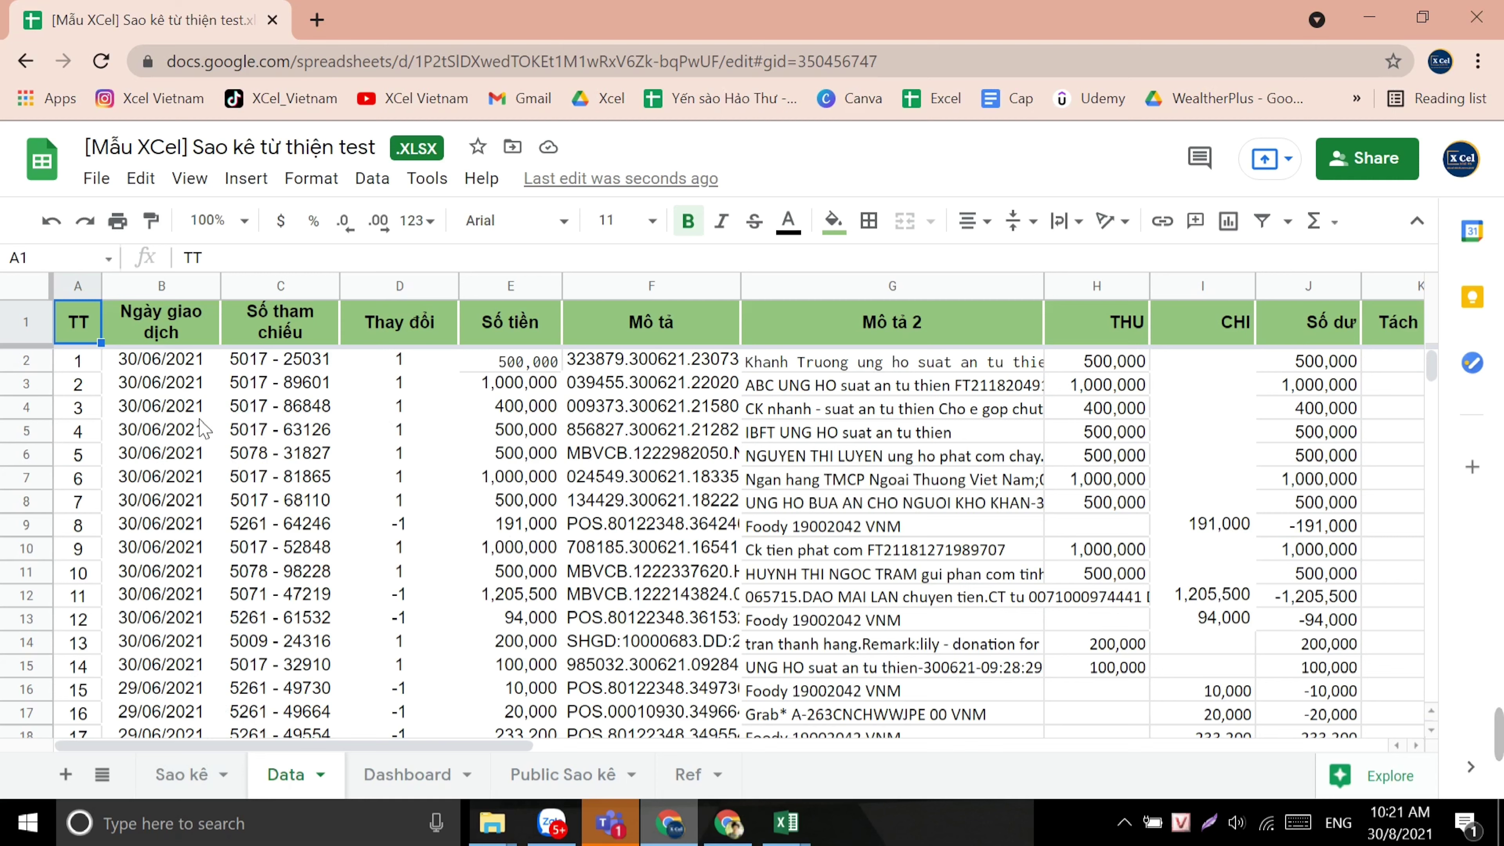
Step: Inspect the Data sheet's B2 formula and the THU, CHI and J2 balance formulas
{"action": "left_click", "coordinate": [148, 368]}
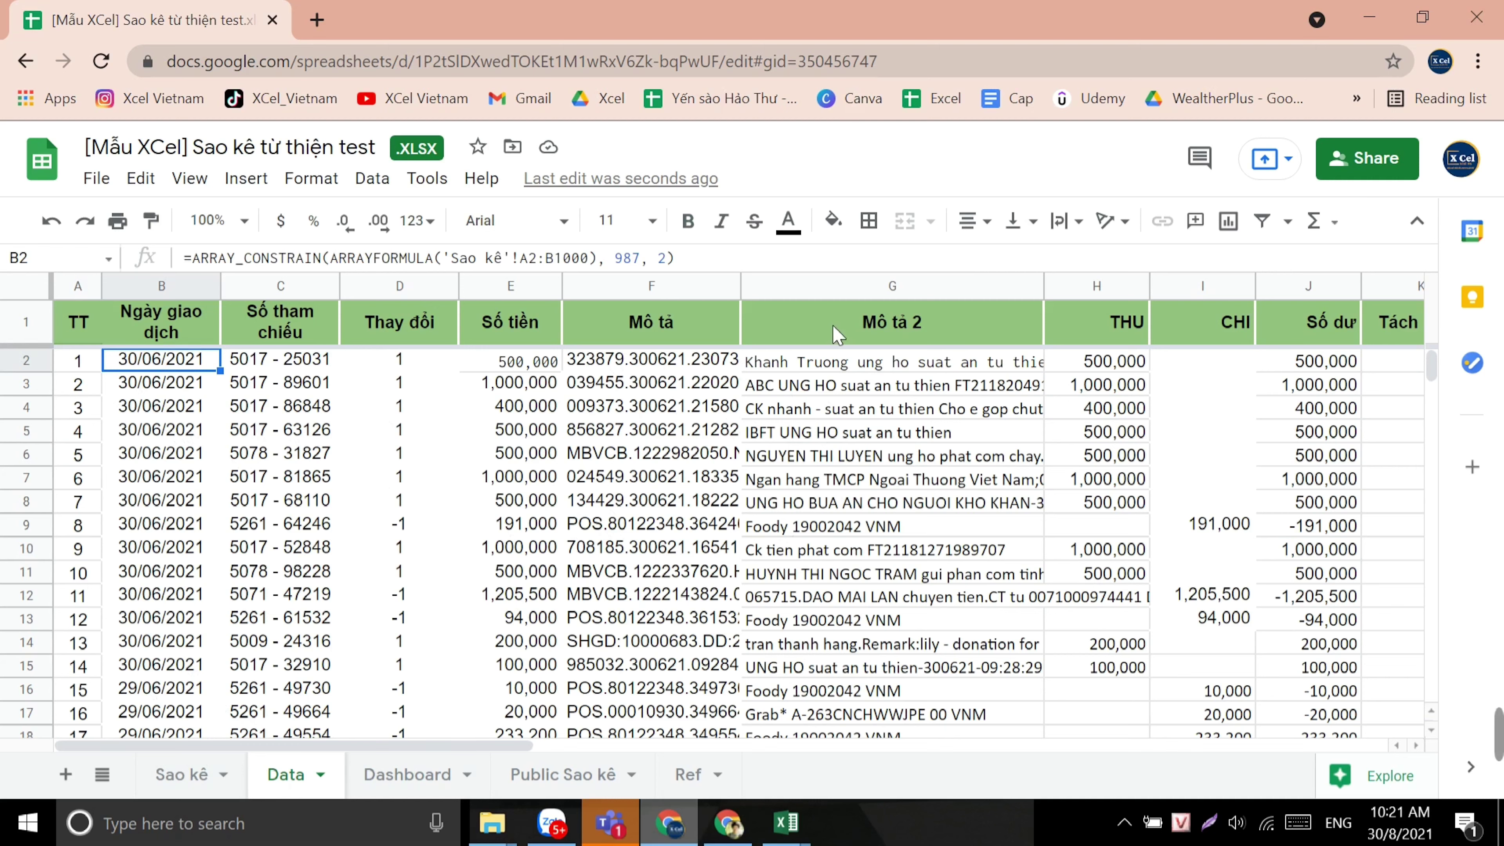
{"action": "left_click", "coordinate": [1105, 388]}
{"action": "left_click", "coordinate": [1233, 366]}
{"action": "left_click", "coordinate": [1321, 368]}
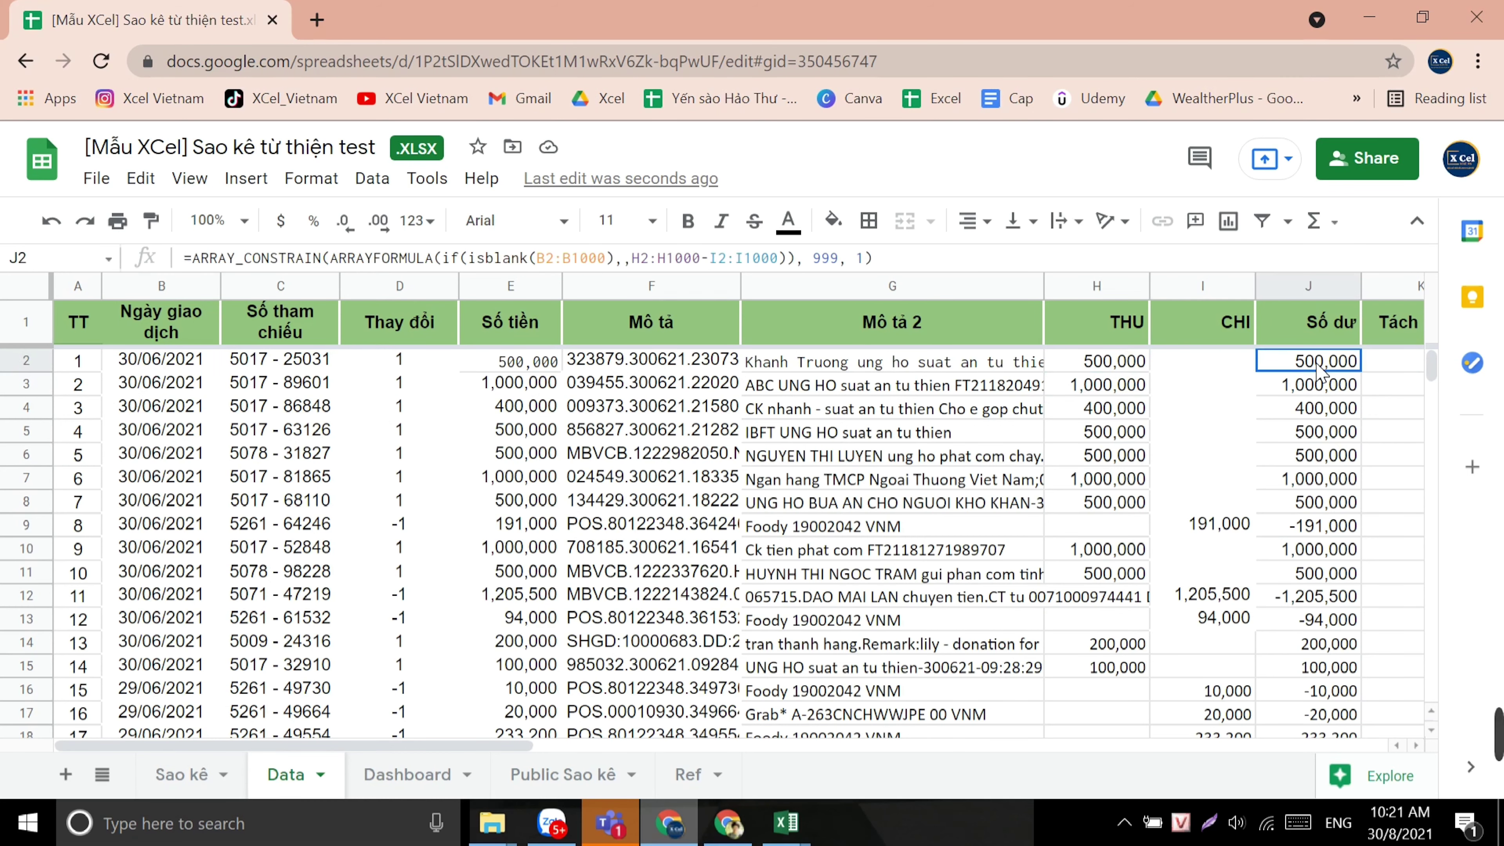
{"action": "left_click", "coordinate": [409, 776]}
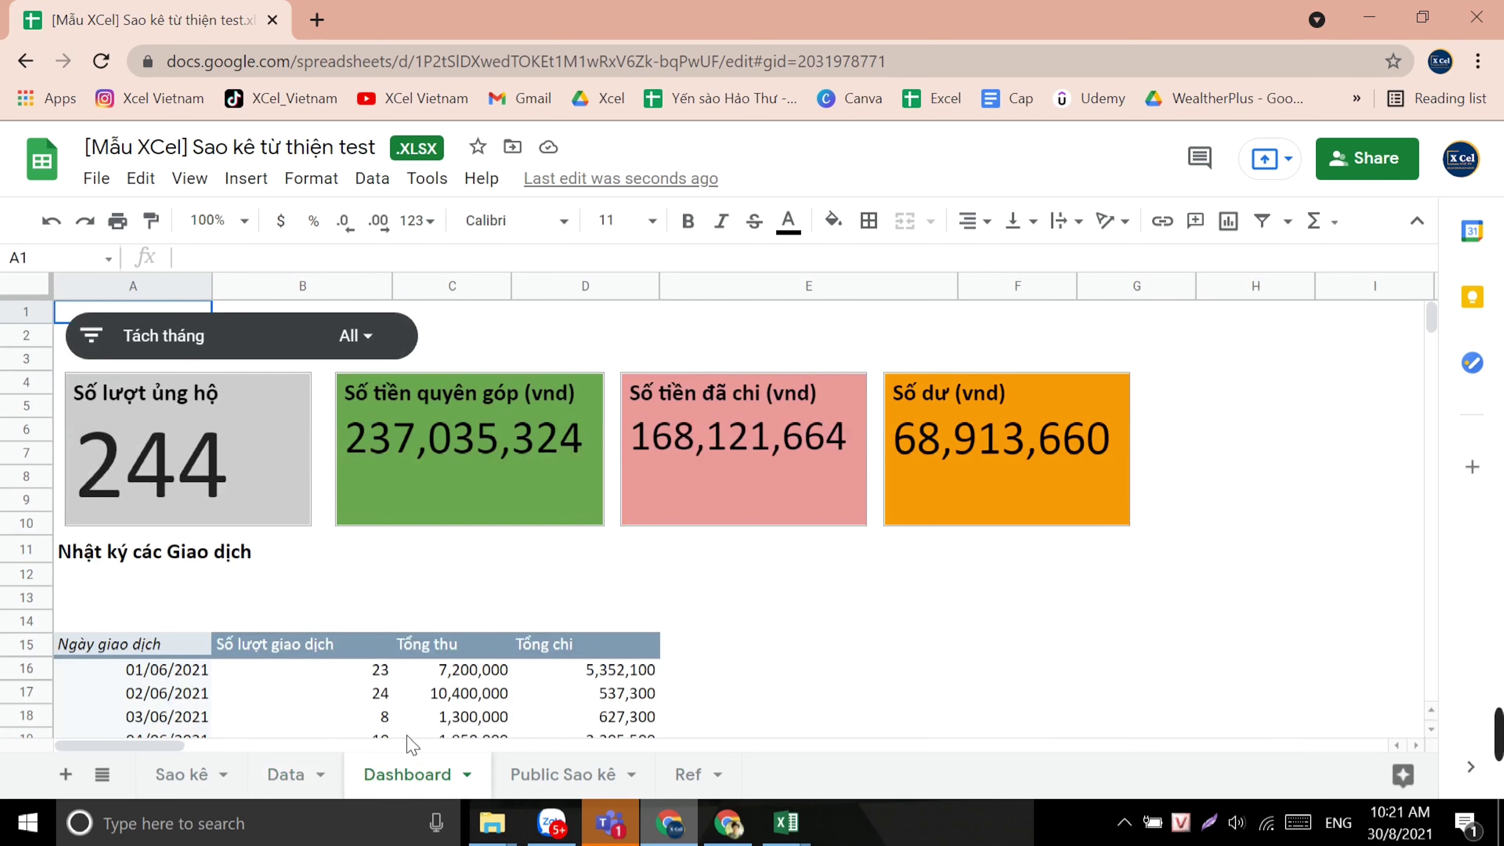
Step: Set the Tách tháng slicer to month 6 only, excluding 7 and (Blanks)
{"action": "scroll", "coordinate": [195, 536], "scroll_direction": "down", "scroll_amount": 1}
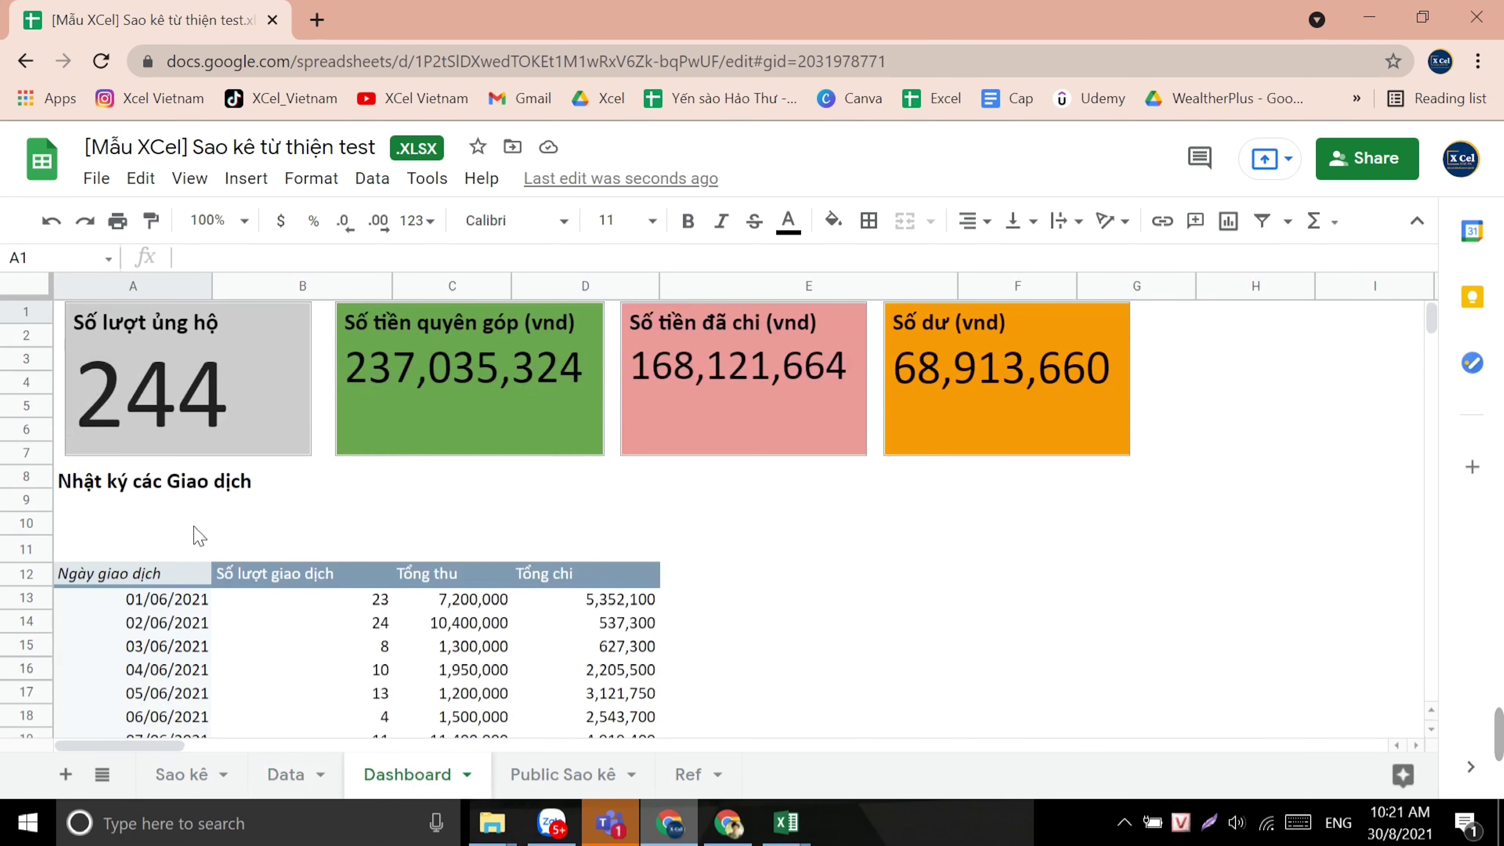
{"action": "scroll", "coordinate": [472, 539], "scroll_direction": "up", "scroll_amount": 1}
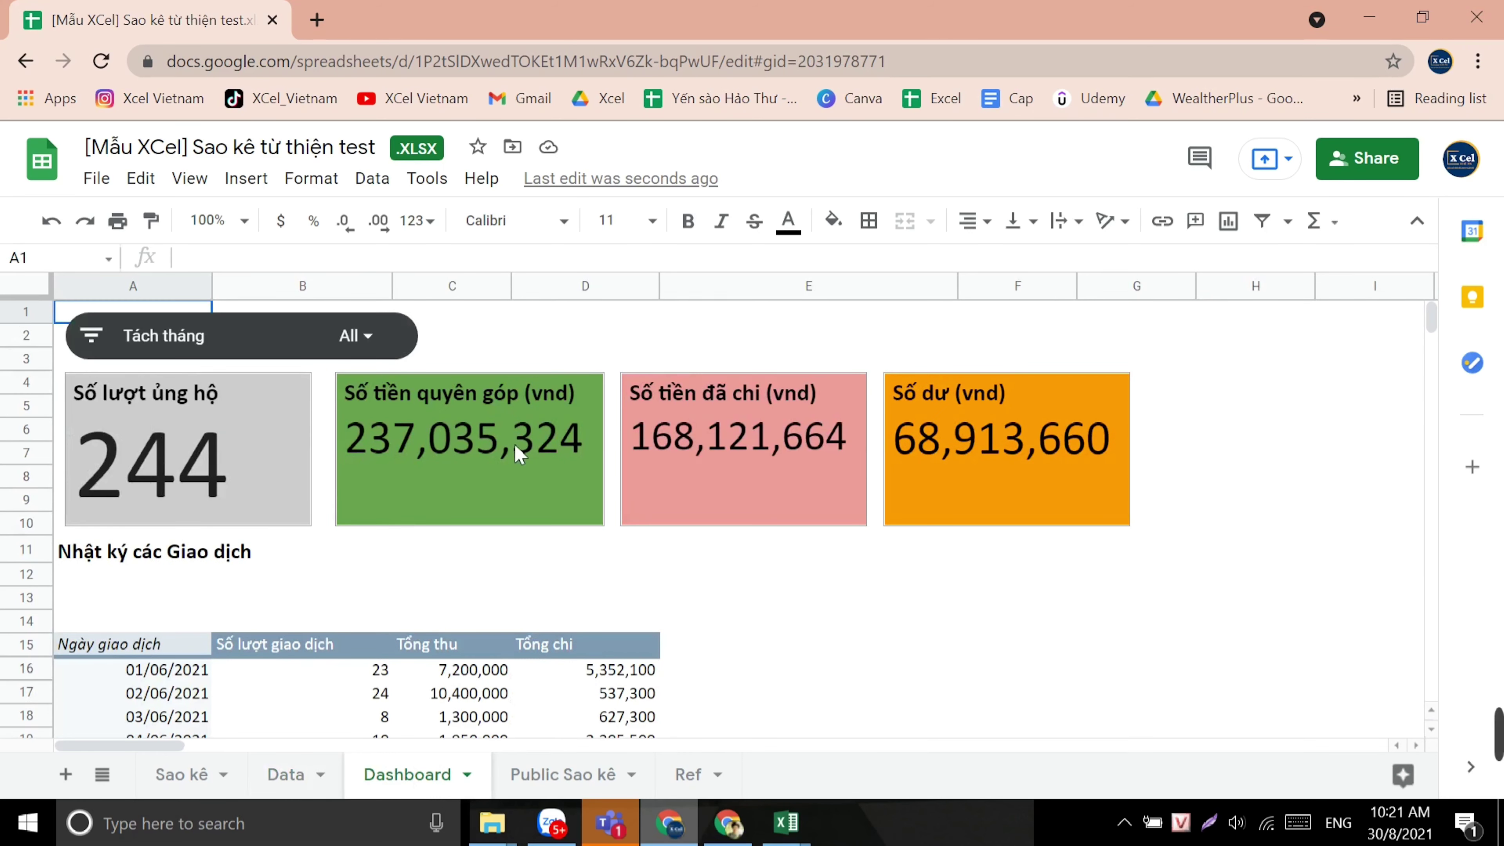
{"action": "left_click", "coordinate": [107, 351]}
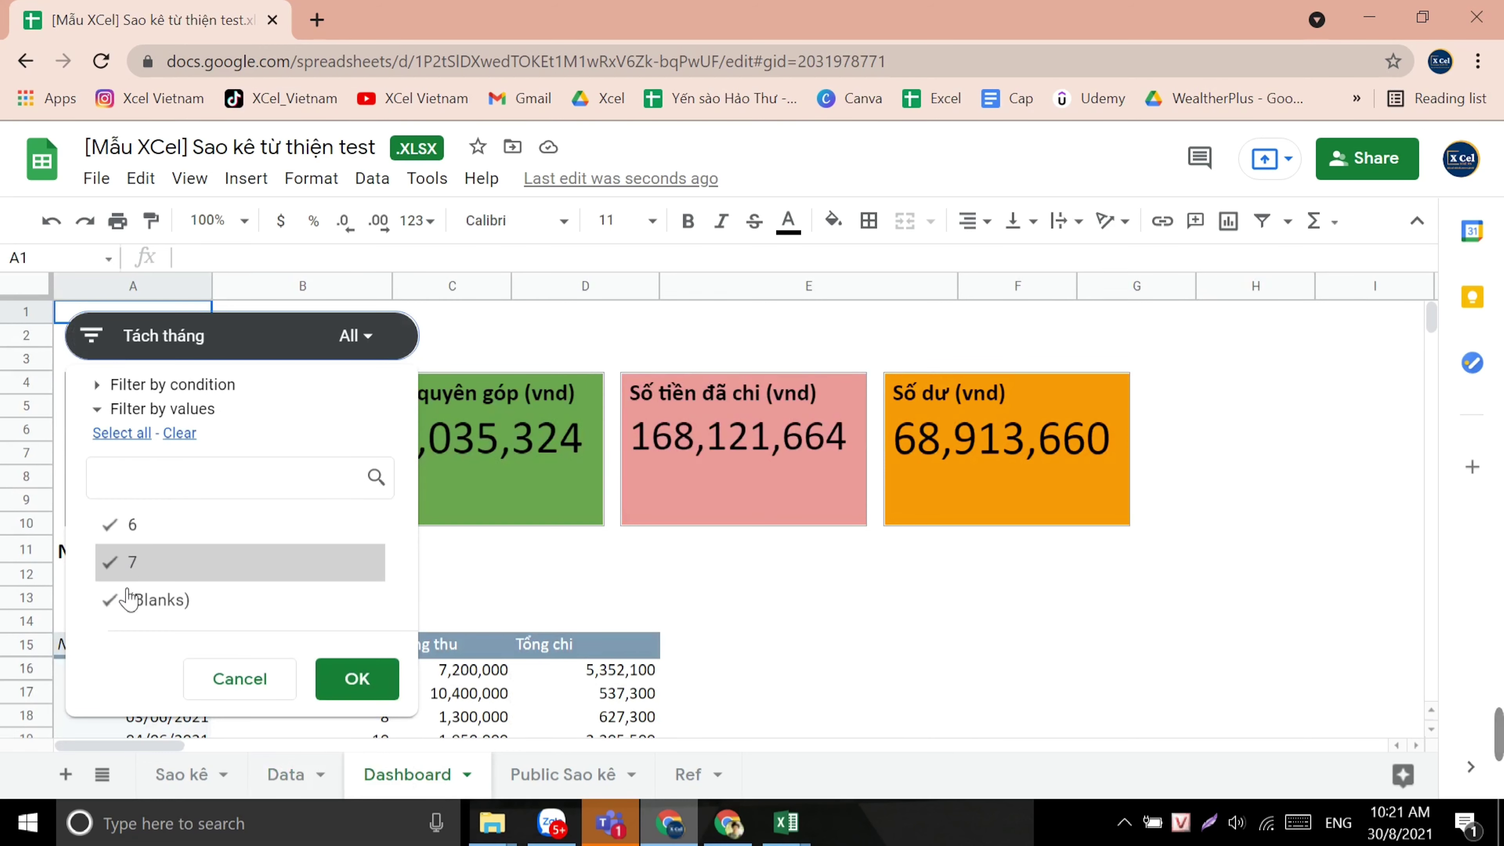
{"action": "left_click", "coordinate": [132, 562]}
{"action": "left_click", "coordinate": [158, 599]}
{"action": "left_click", "coordinate": [355, 681]}
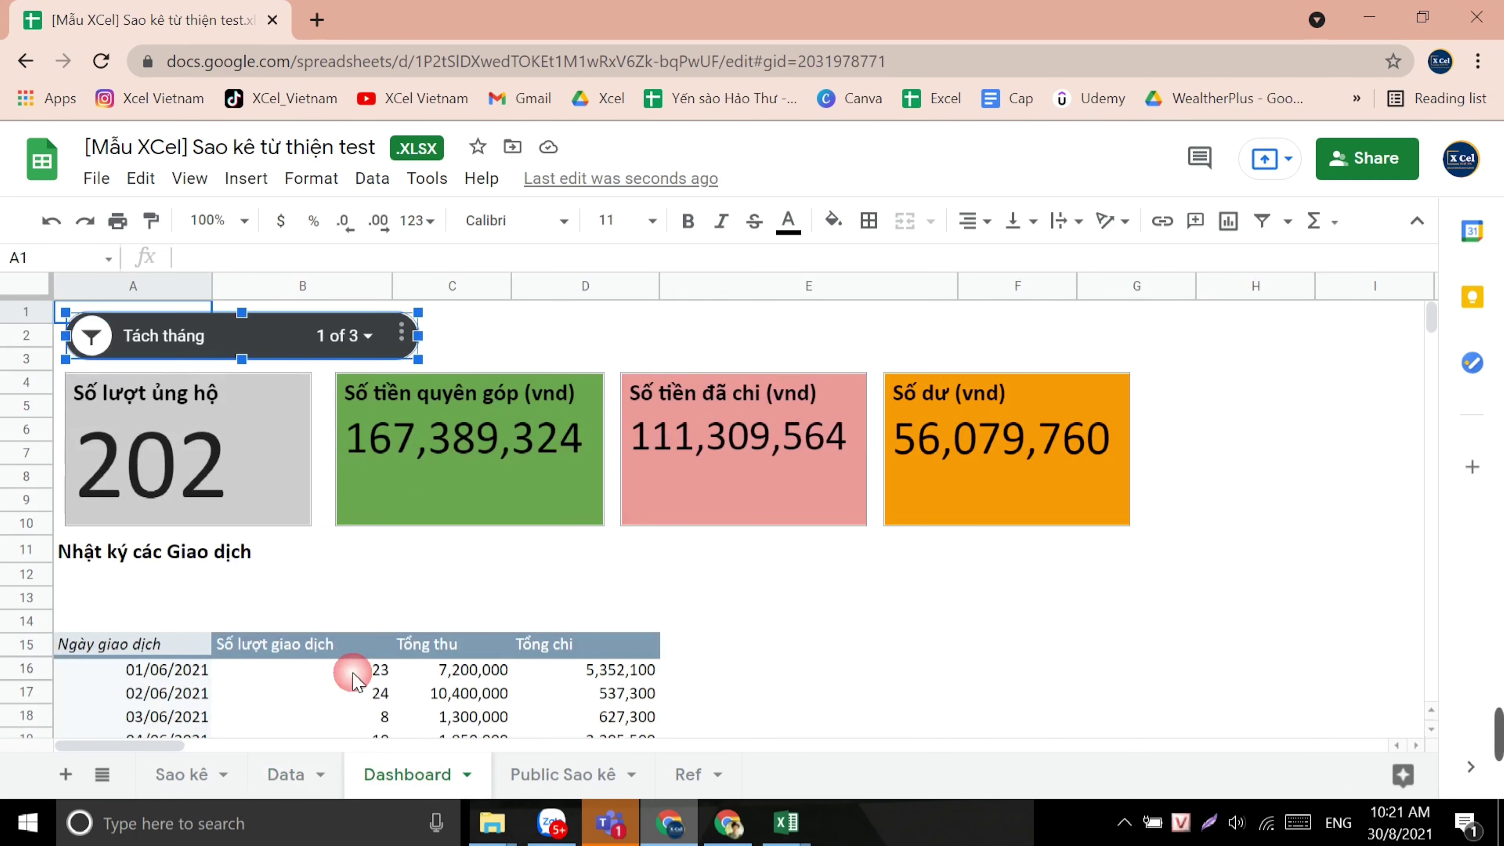
{"action": "scroll", "coordinate": [412, 543], "scroll_direction": "down", "scroll_amount": 3}
{"action": "scroll", "coordinate": [408, 645], "scroll_direction": "down", "scroll_amount": 2}
{"action": "scroll", "coordinate": [408, 646], "scroll_direction": "down", "scroll_amount": 2}
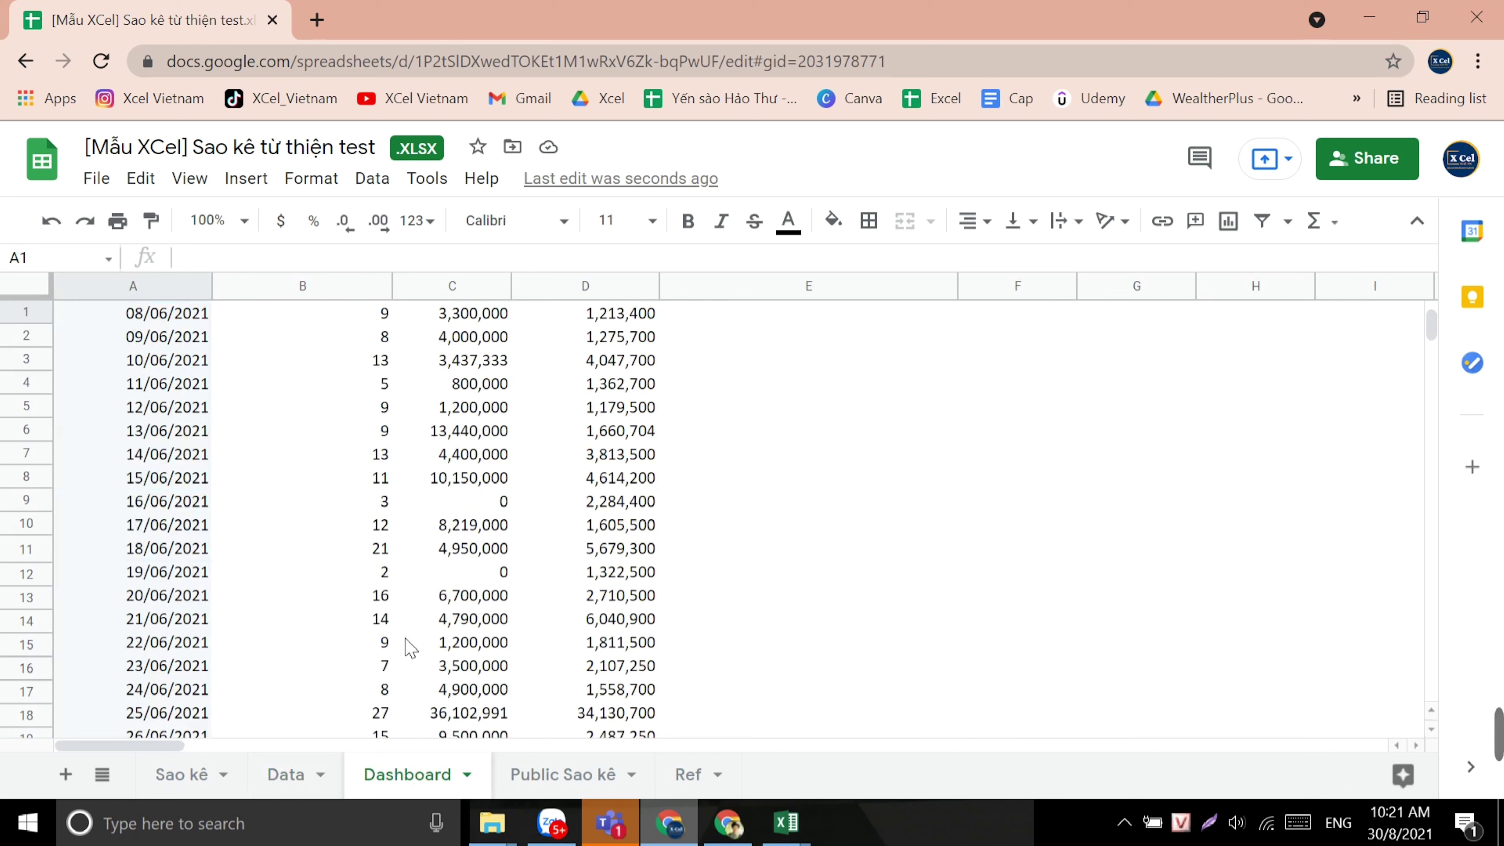
{"action": "scroll", "coordinate": [409, 646], "scroll_direction": "down", "scroll_amount": 5}
{"action": "scroll", "coordinate": [406, 645], "scroll_direction": "up", "scroll_amount": 8}
{"action": "scroll", "coordinate": [403, 640], "scroll_direction": "up", "scroll_amount": 4}
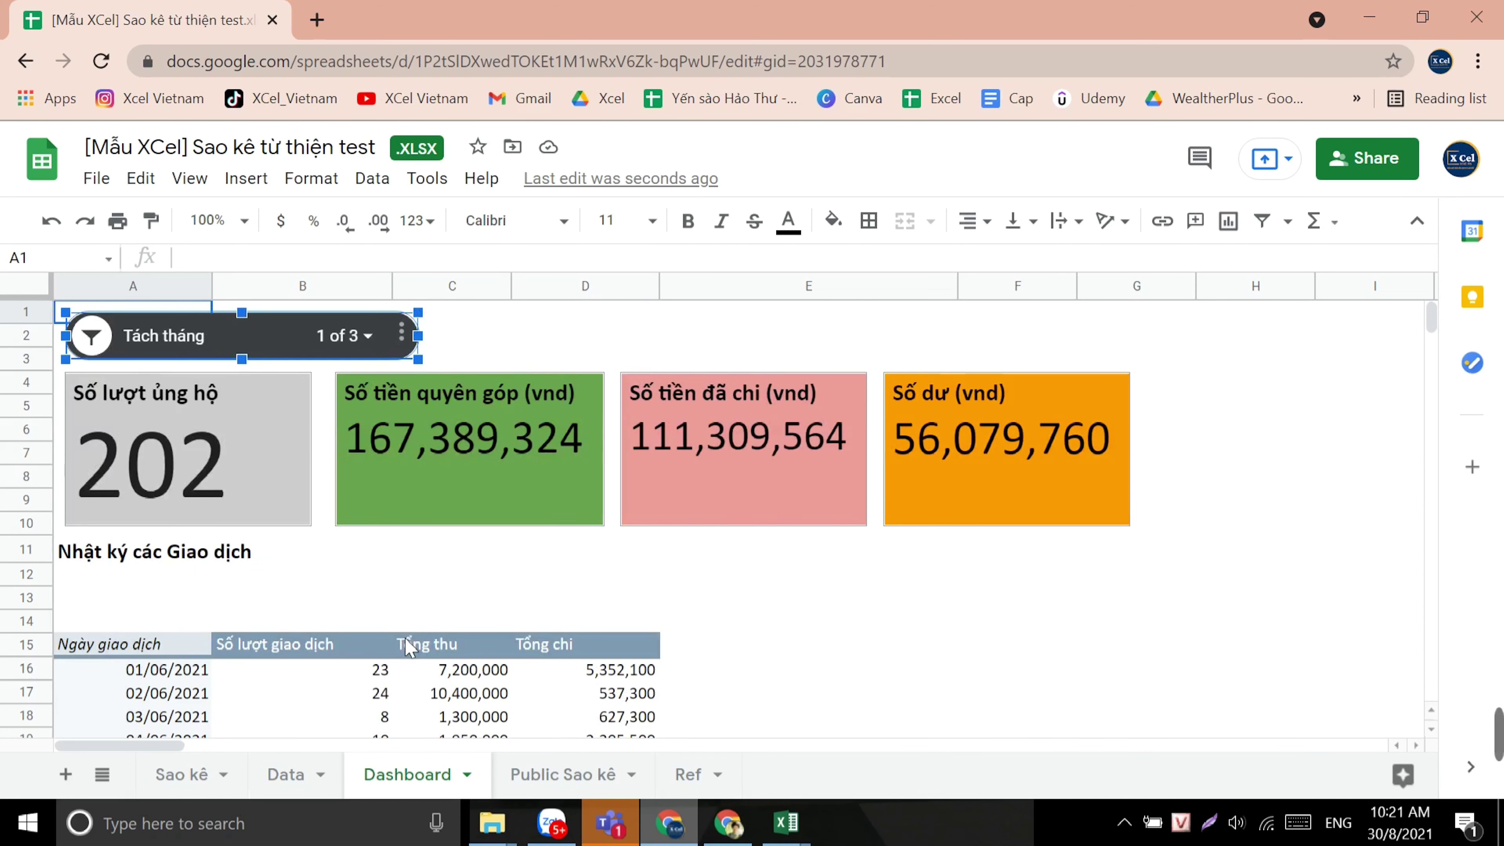
Step: Set Public Sao kê's D1 start date to 15/06/2021 and review the listed rows to A191
{"action": "left_click", "coordinate": [533, 776]}
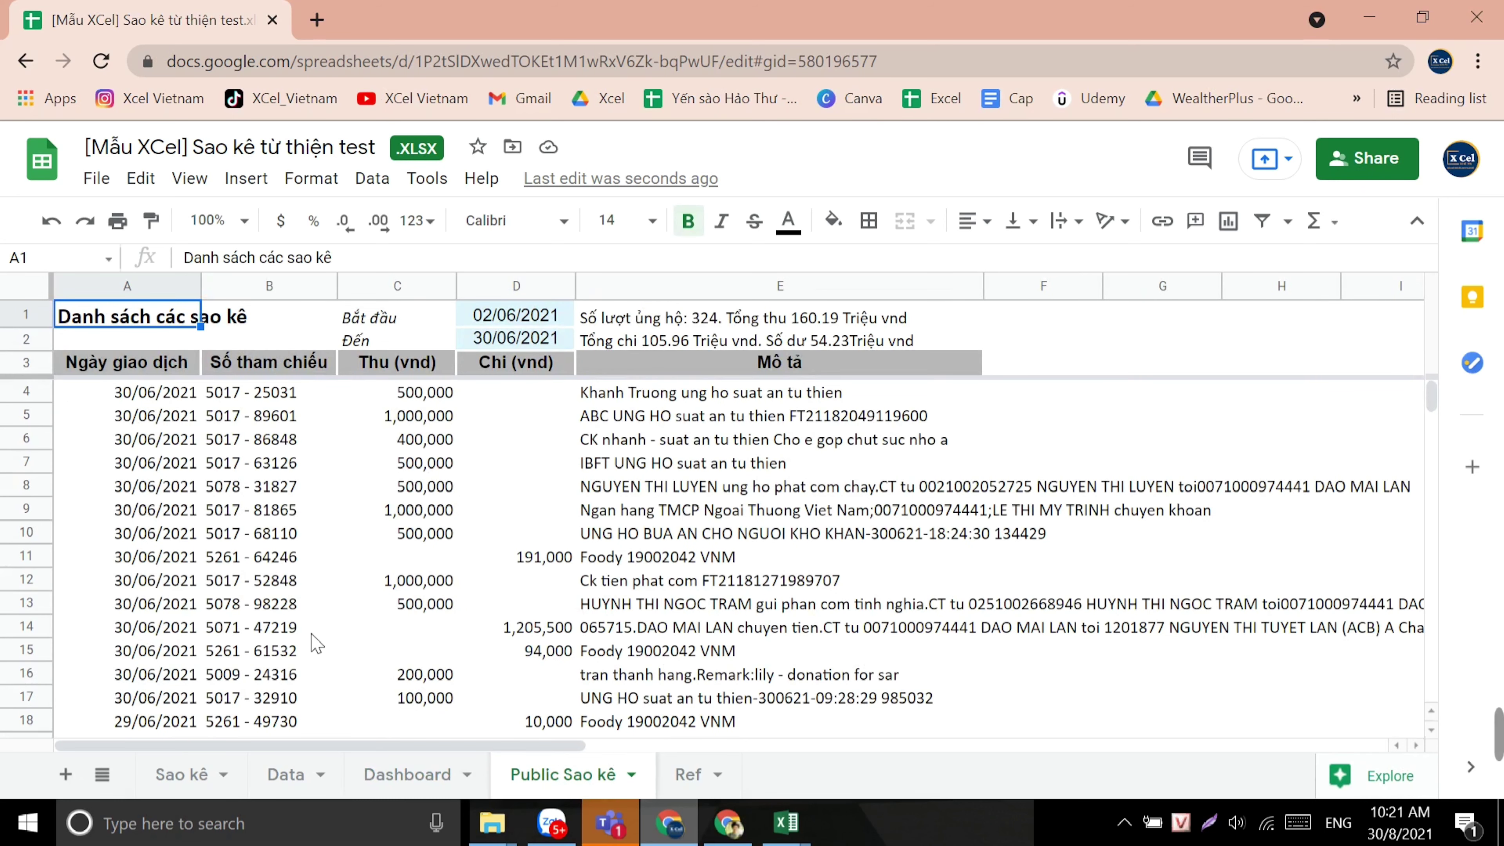
{"action": "double_click", "coordinate": [491, 317]}
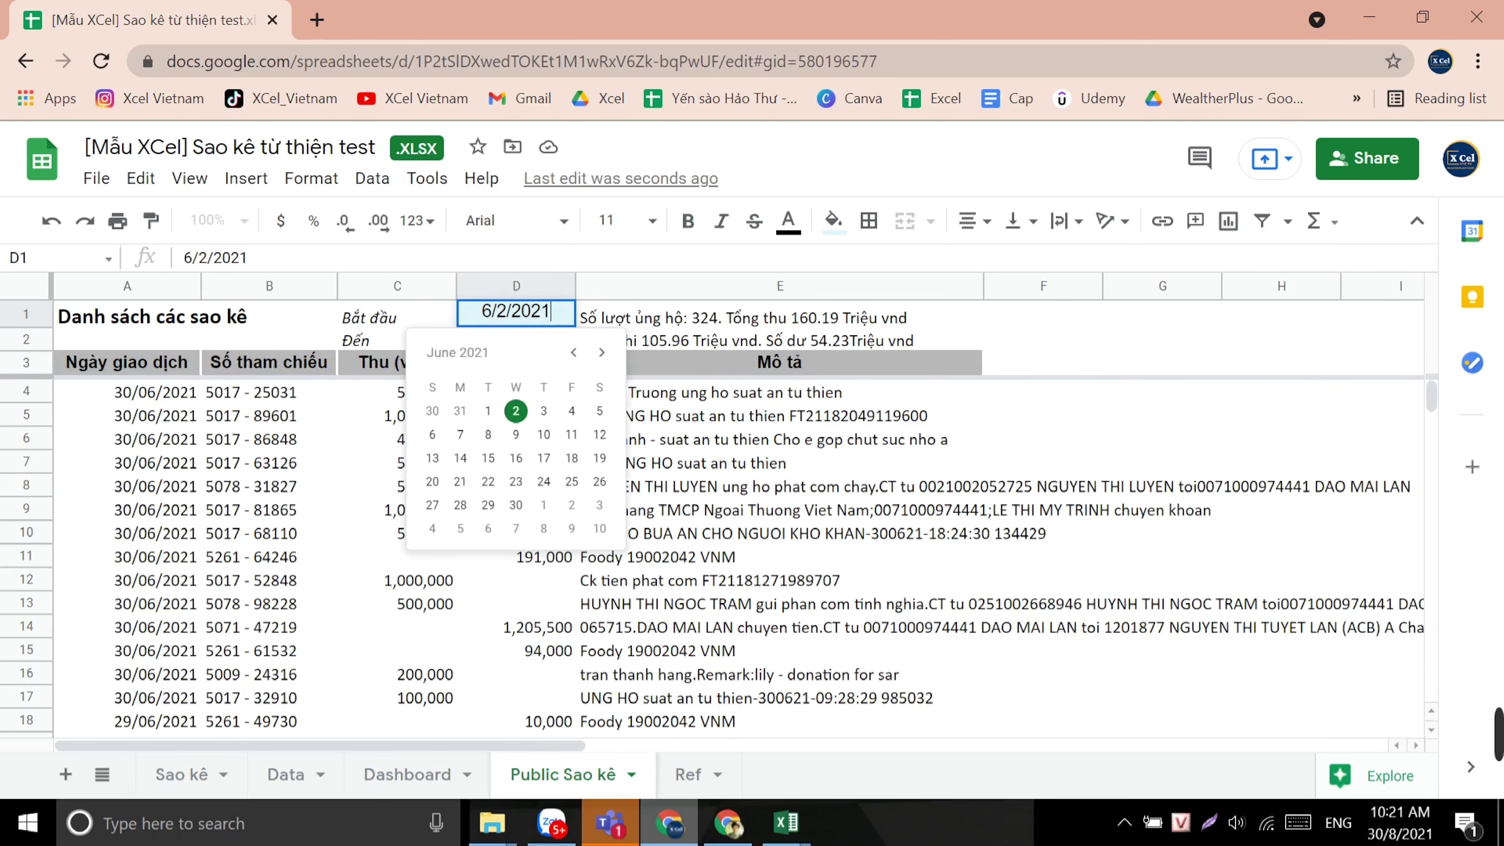
{"action": "left_click", "coordinate": [488, 457]}
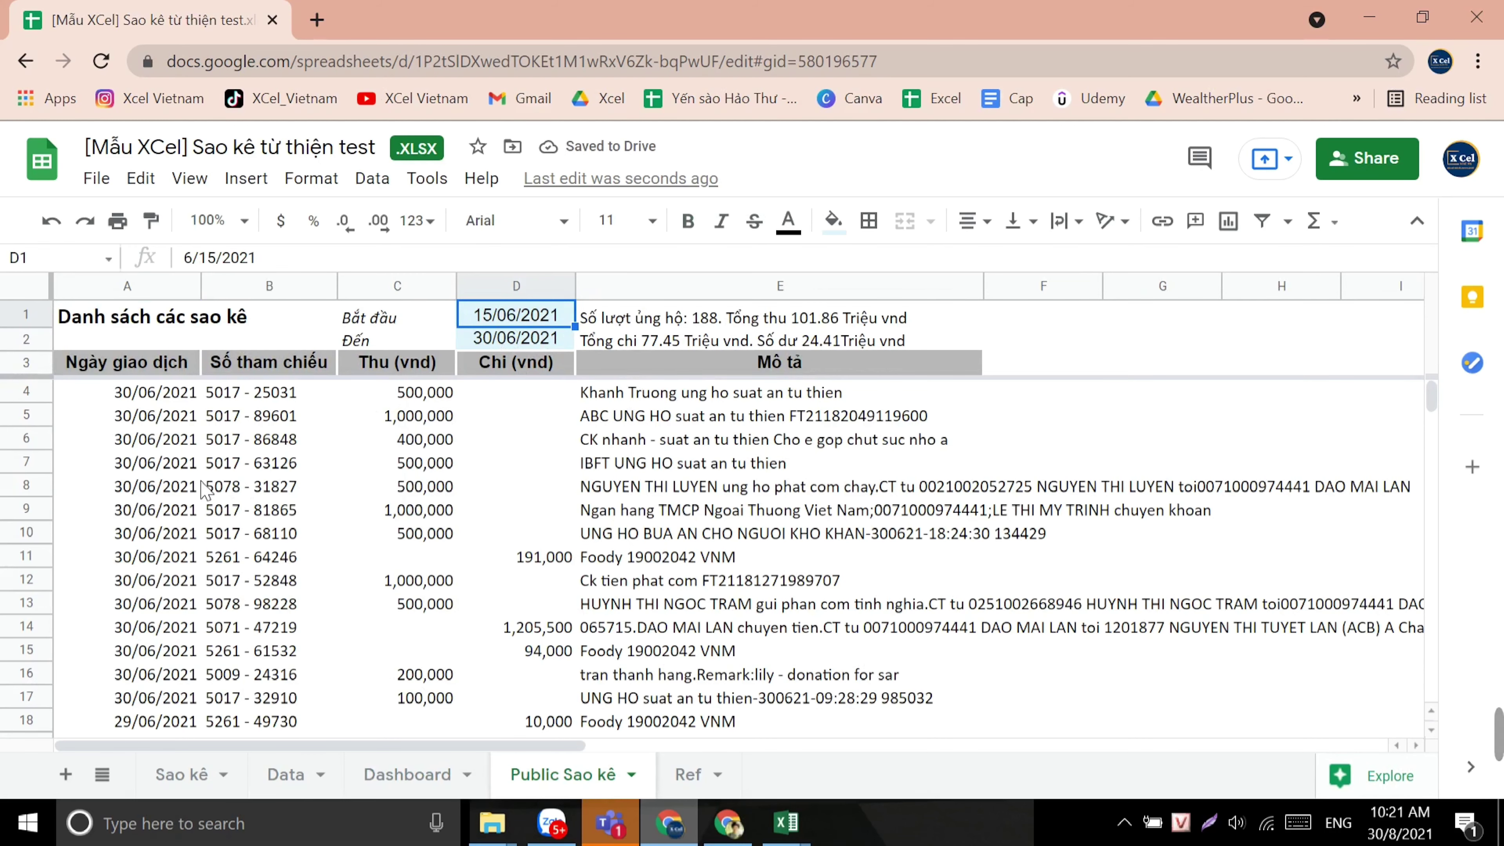
{"action": "scroll", "coordinate": [169, 450], "scroll_direction": "down", "scroll_amount": 5}
{"action": "scroll", "coordinate": [178, 533], "scroll_direction": "down", "scroll_amount": 5}
{"action": "scroll", "coordinate": [196, 652], "scroll_direction": "down", "scroll_amount": 6}
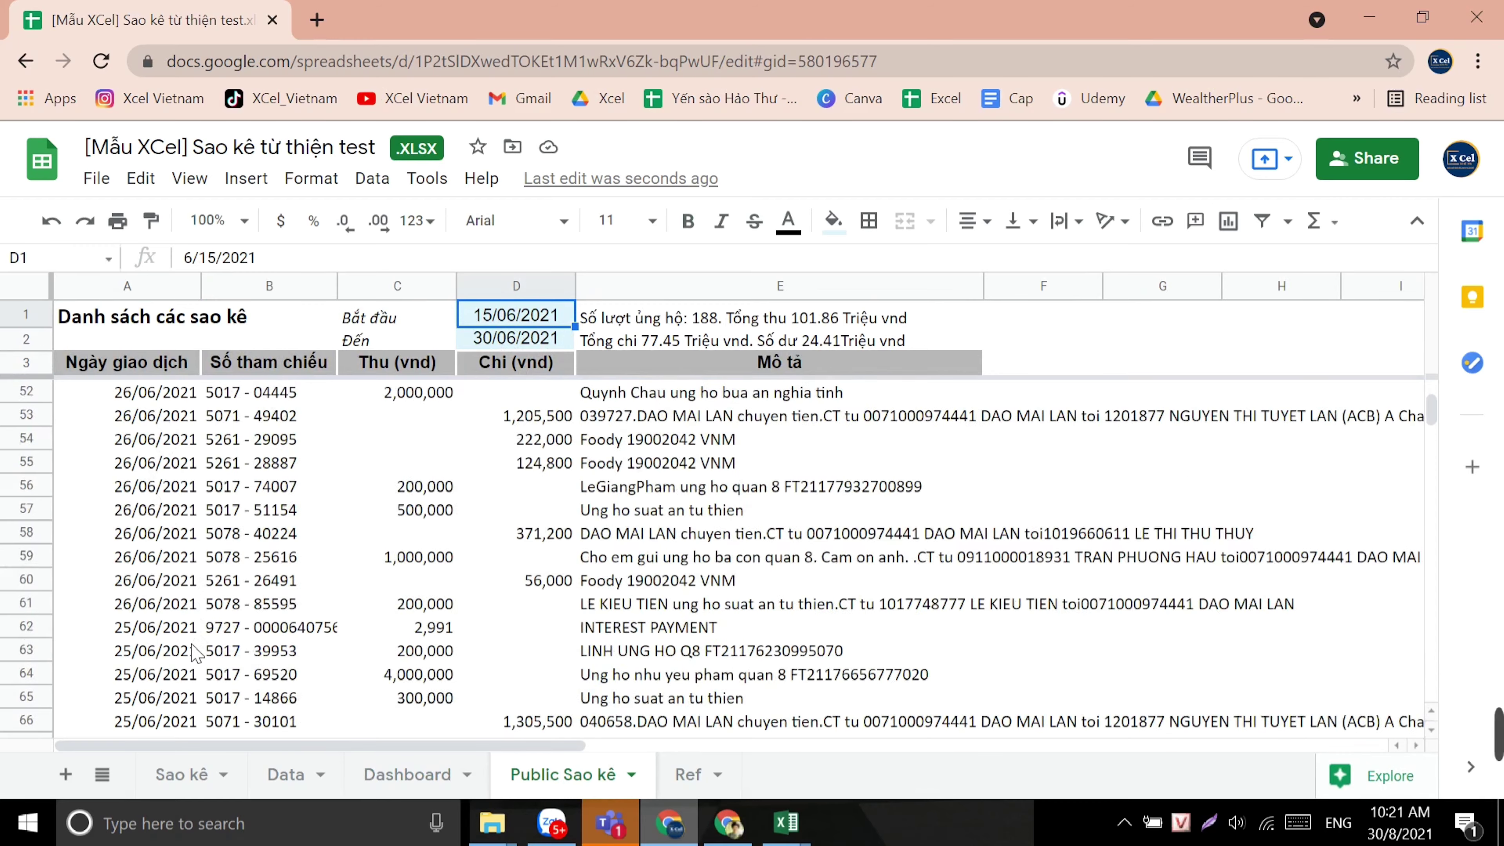
{"action": "scroll", "coordinate": [195, 653], "scroll_direction": "down", "scroll_amount": 7}
{"action": "scroll", "coordinate": [195, 653], "scroll_direction": "down", "scroll_amount": 7}
{"action": "scroll", "coordinate": [195, 653], "scroll_direction": "down", "scroll_amount": 6}
{"action": "scroll", "coordinate": [195, 653], "scroll_direction": "down", "scroll_amount": 6}
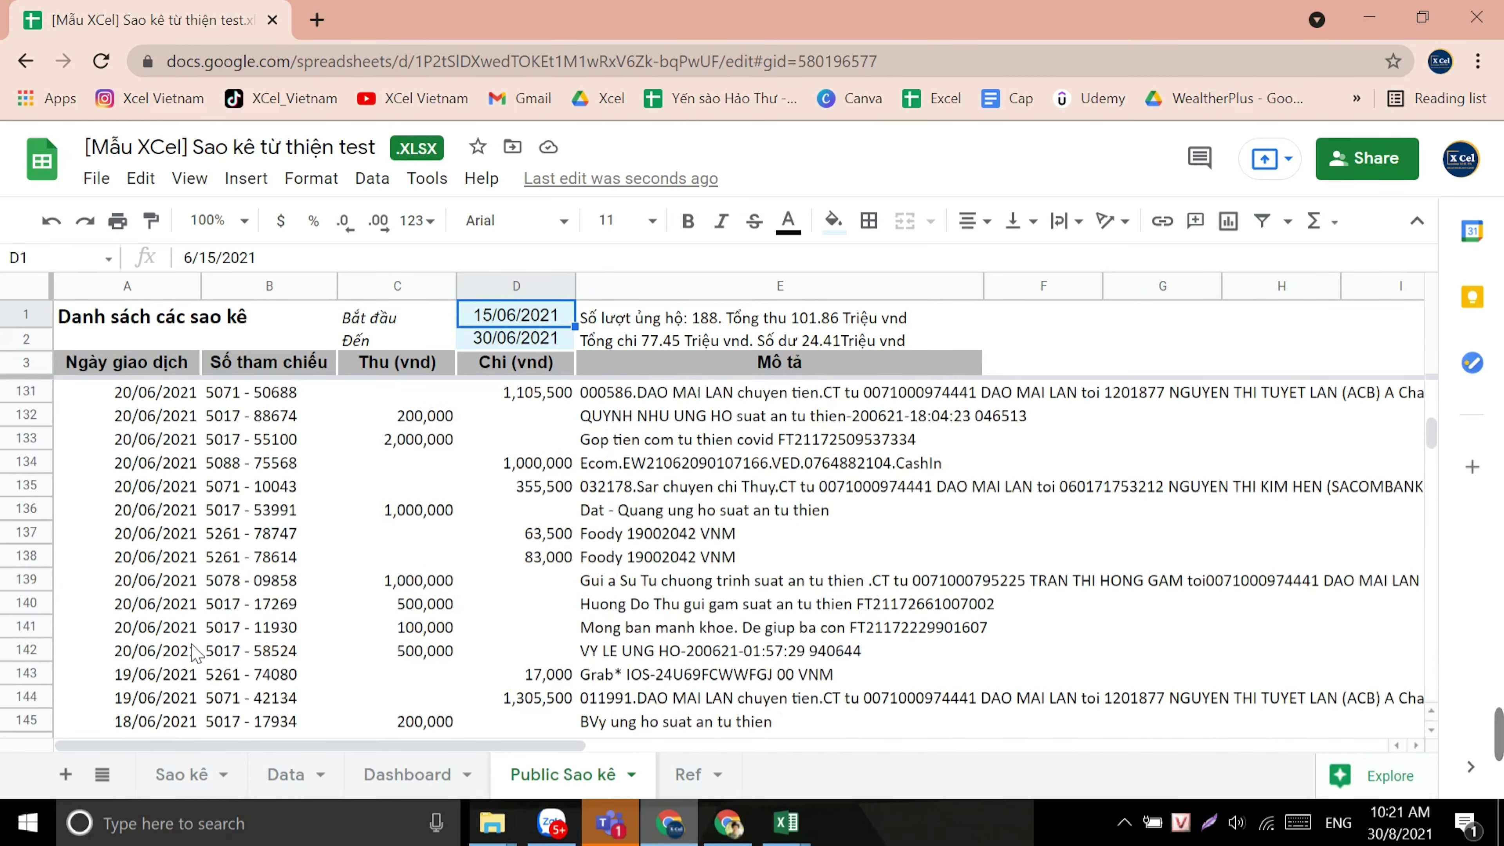
{"action": "scroll", "coordinate": [195, 653], "scroll_direction": "down", "scroll_amount": 4}
{"action": "scroll", "coordinate": [195, 653], "scroll_direction": "down", "scroll_amount": 6}
{"action": "scroll", "coordinate": [195, 653], "scroll_direction": "down", "scroll_amount": 8}
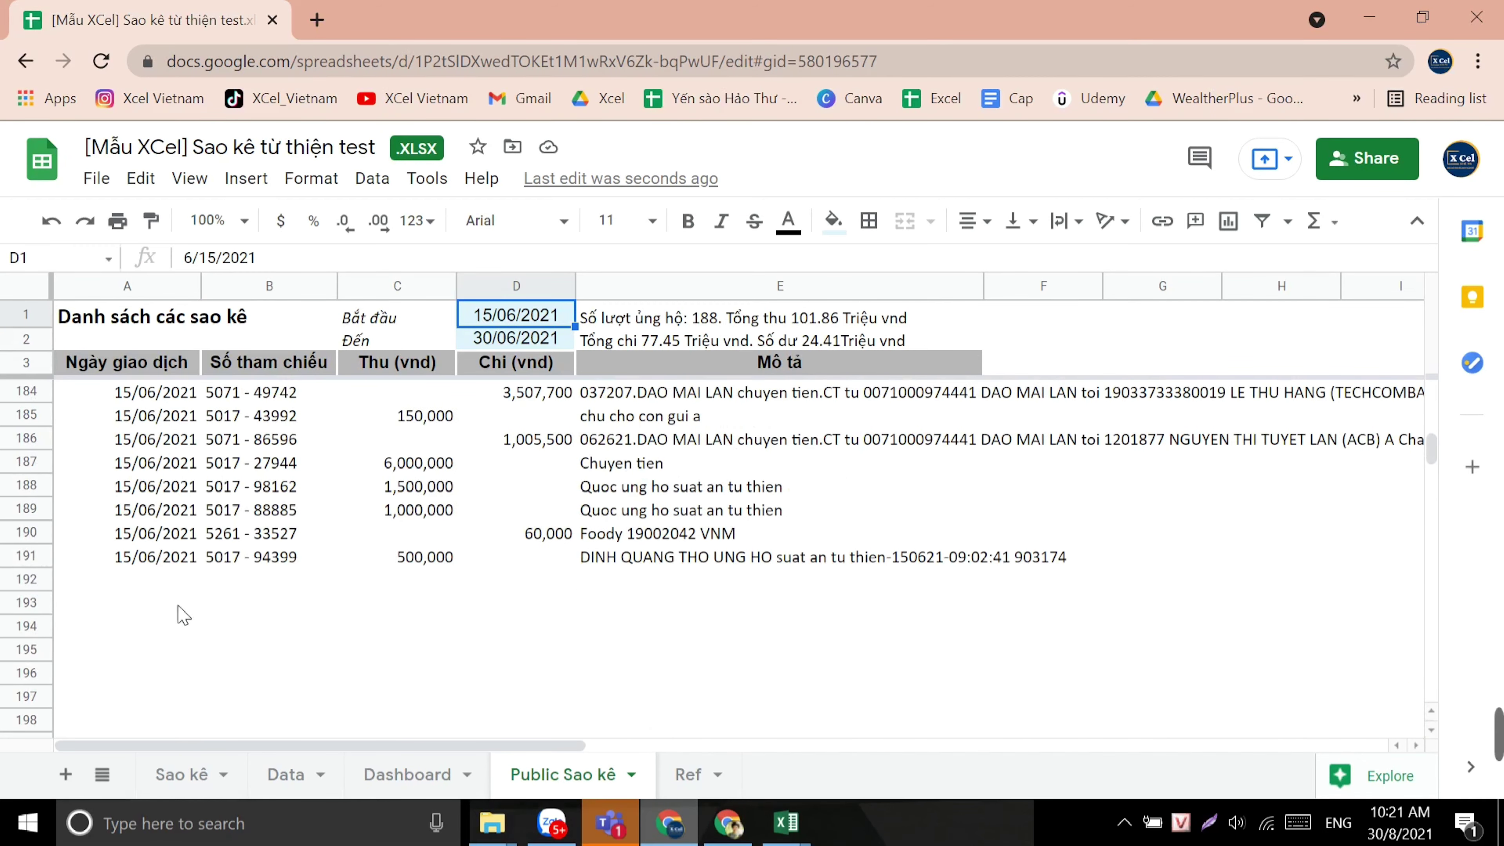
{"action": "left_click", "coordinate": [155, 556]}
Step: Verify the D1 start date, D2 end date and the filter formula behind the list
{"action": "scroll", "coordinate": [178, 486], "scroll_direction": "up", "scroll_amount": 11}
{"action": "scroll", "coordinate": [178, 485], "scroll_direction": "up", "scroll_amount": 11}
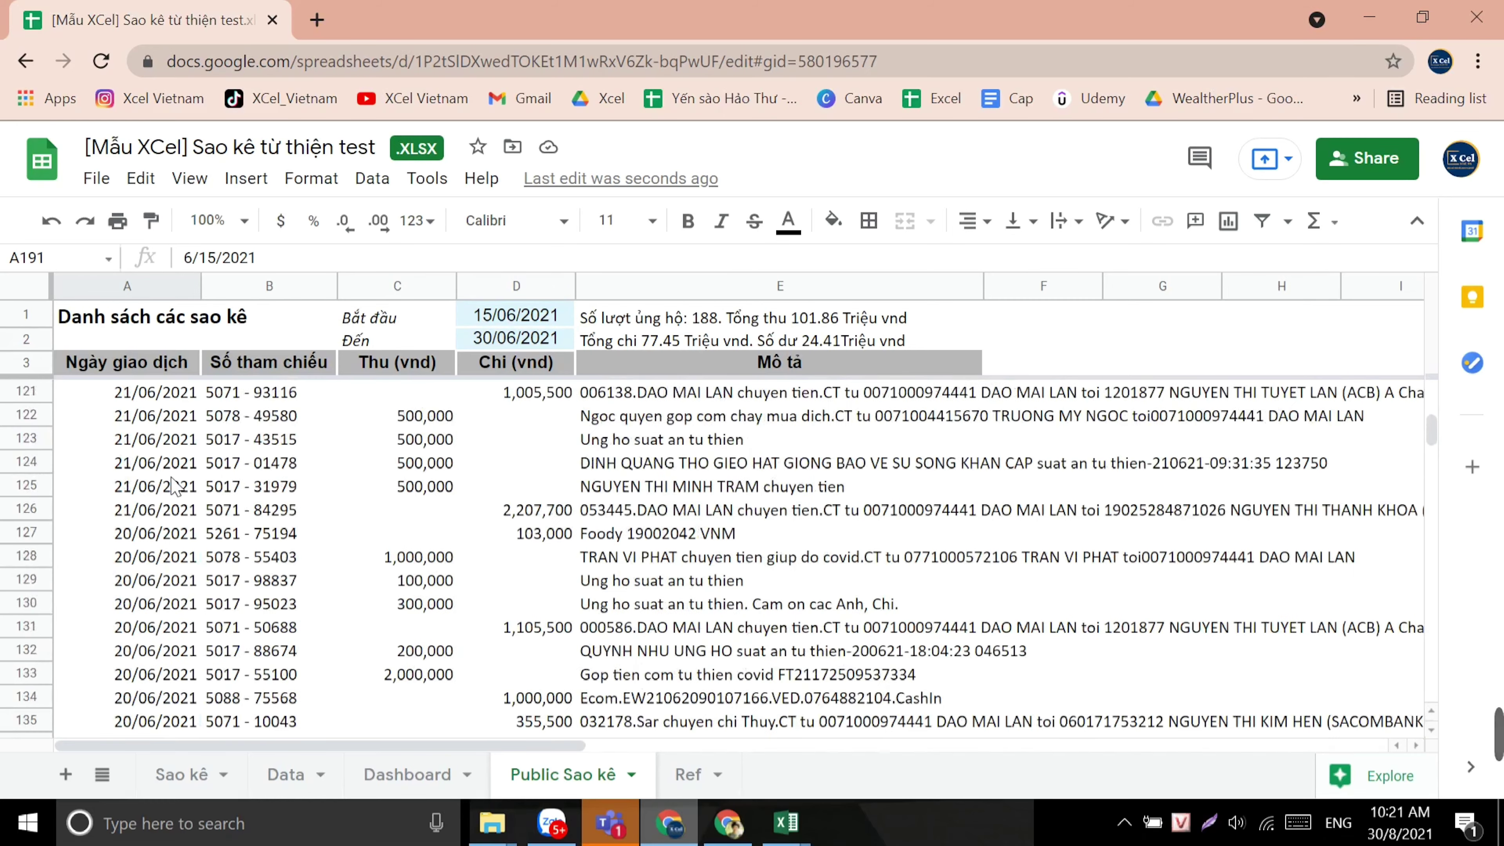
{"action": "scroll", "coordinate": [172, 483], "scroll_direction": "up", "scroll_amount": 11}
{"action": "scroll", "coordinate": [173, 486], "scroll_direction": "up", "scroll_amount": 9}
{"action": "left_click", "coordinate": [500, 320]}
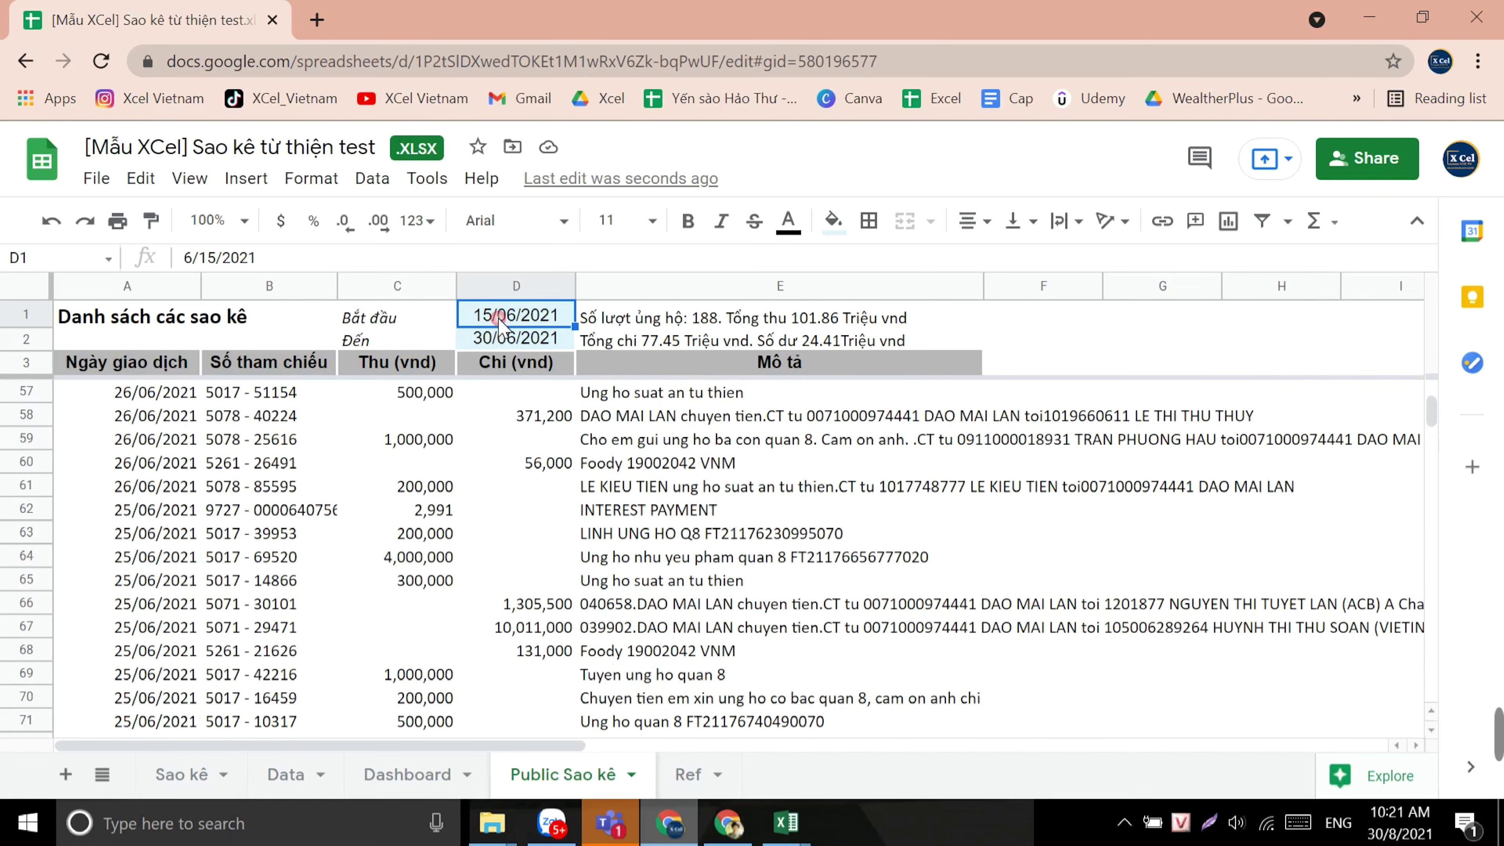
{"action": "left_click", "coordinate": [487, 342]}
{"action": "scroll", "coordinate": [157, 504], "scroll_direction": "up", "scroll_amount": 5}
{"action": "scroll", "coordinate": [127, 403], "scroll_direction": "up", "scroll_amount": 13}
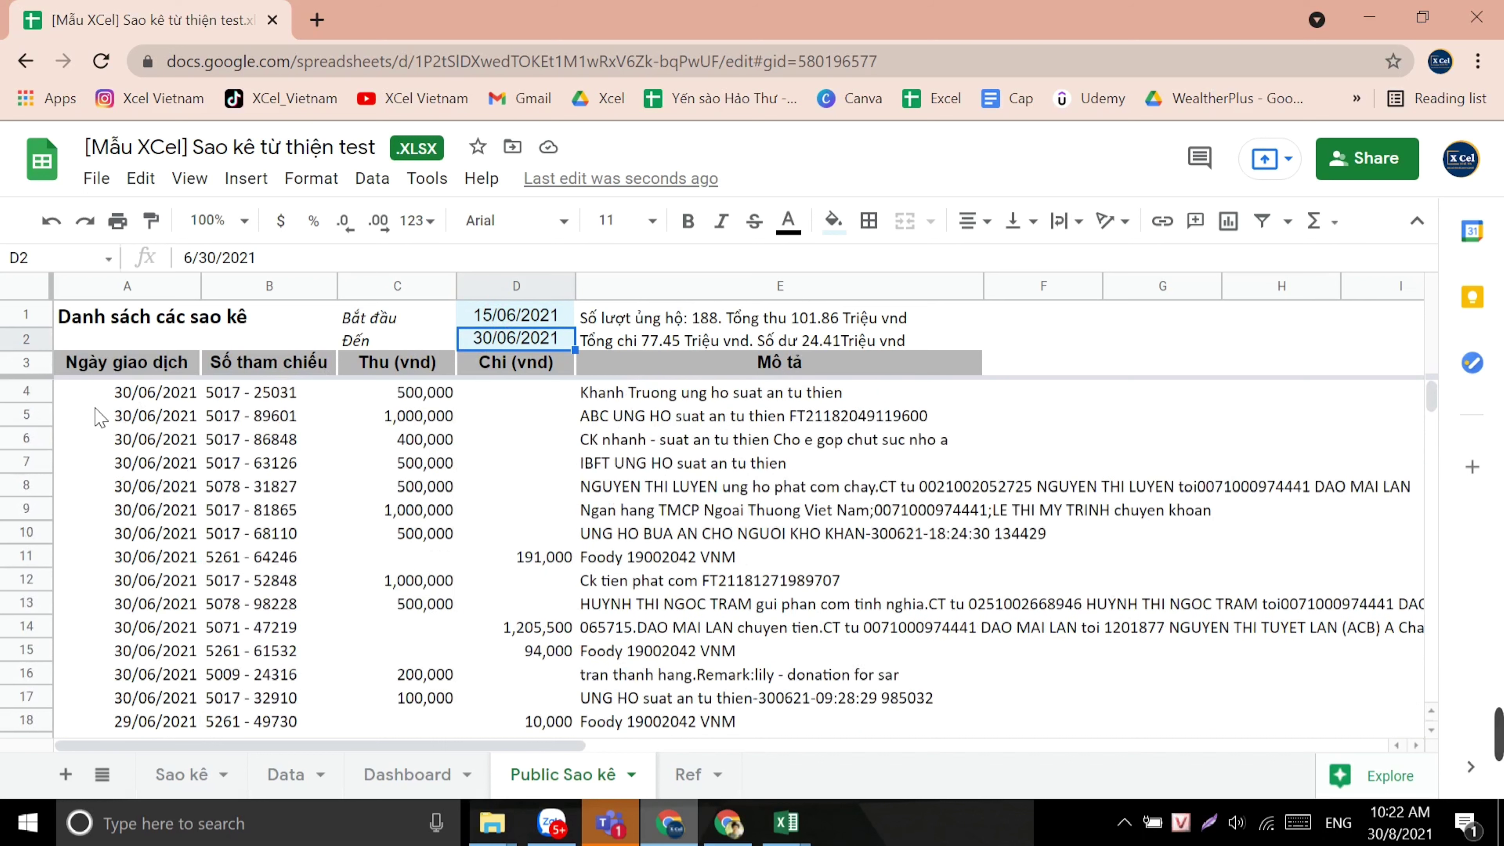
{"action": "left_click", "coordinate": [156, 394]}
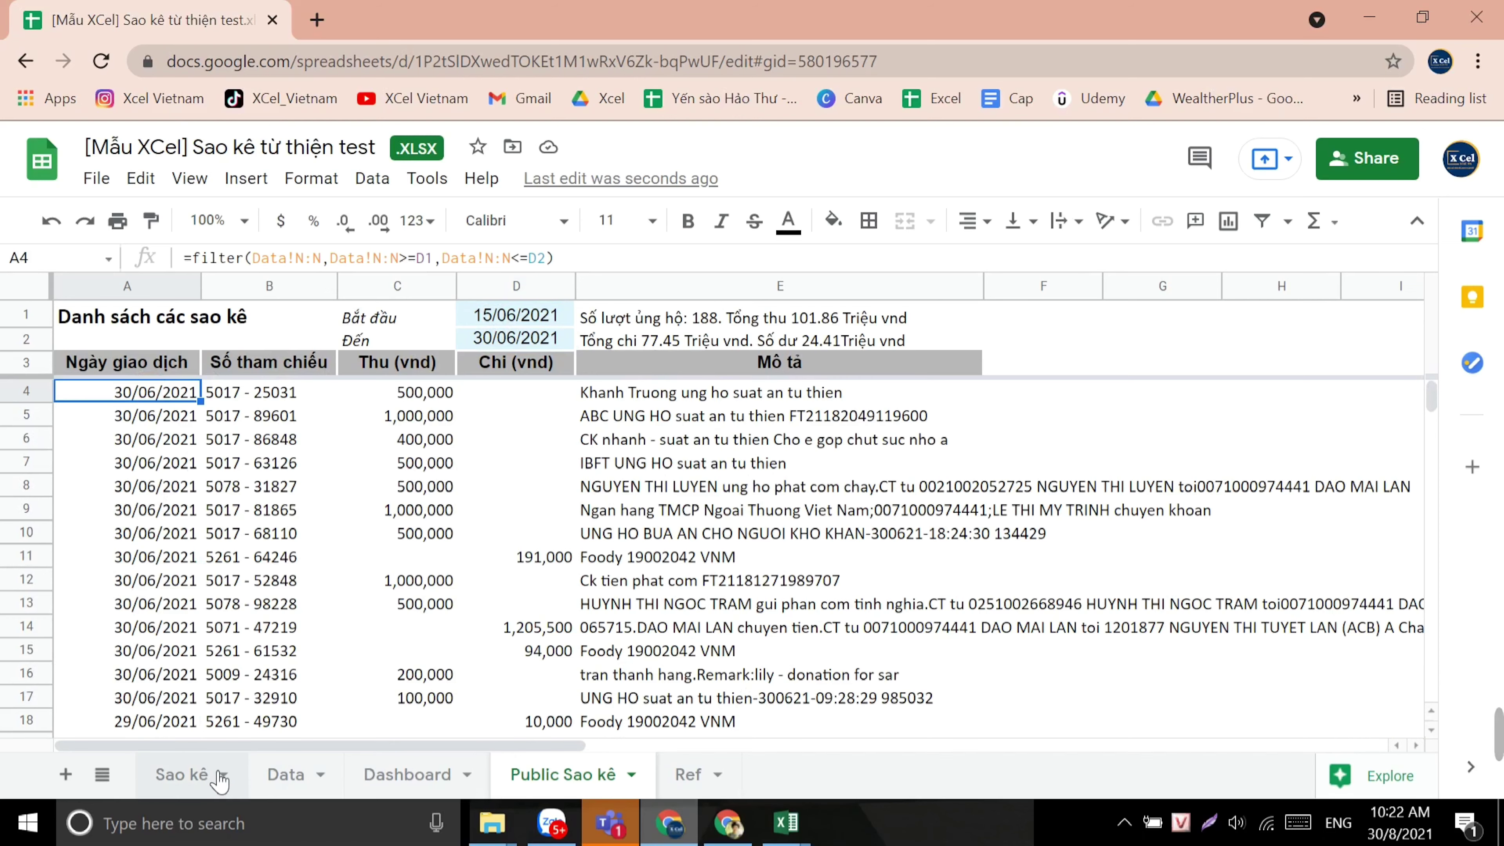
{"action": "left_click", "coordinate": [179, 788]}
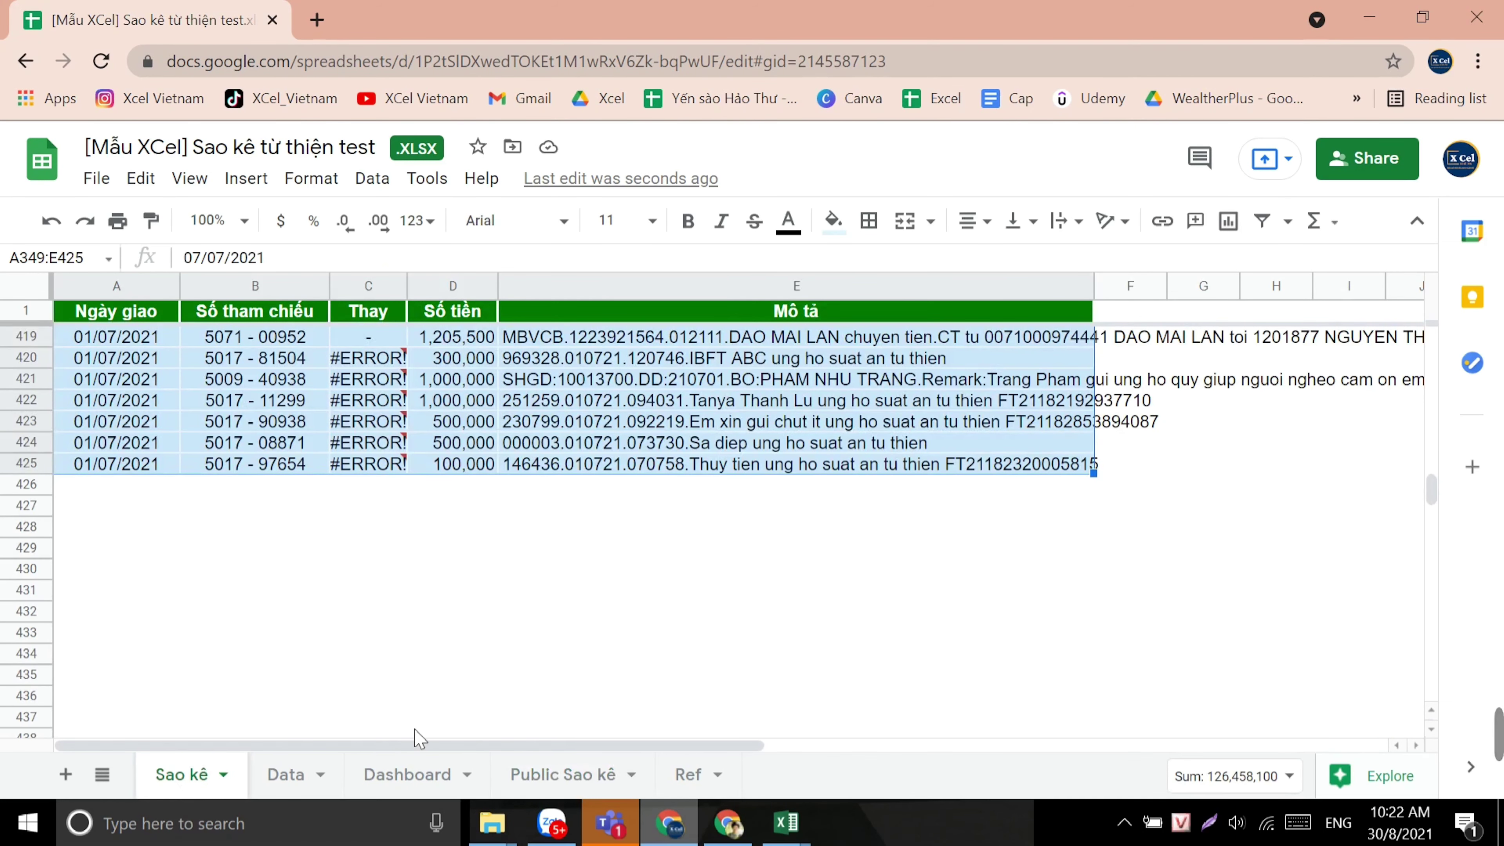
Step: Return to the Dashboard, still showing June's 202 donations and 56,079,760 balance
{"action": "left_click", "coordinate": [394, 773]}
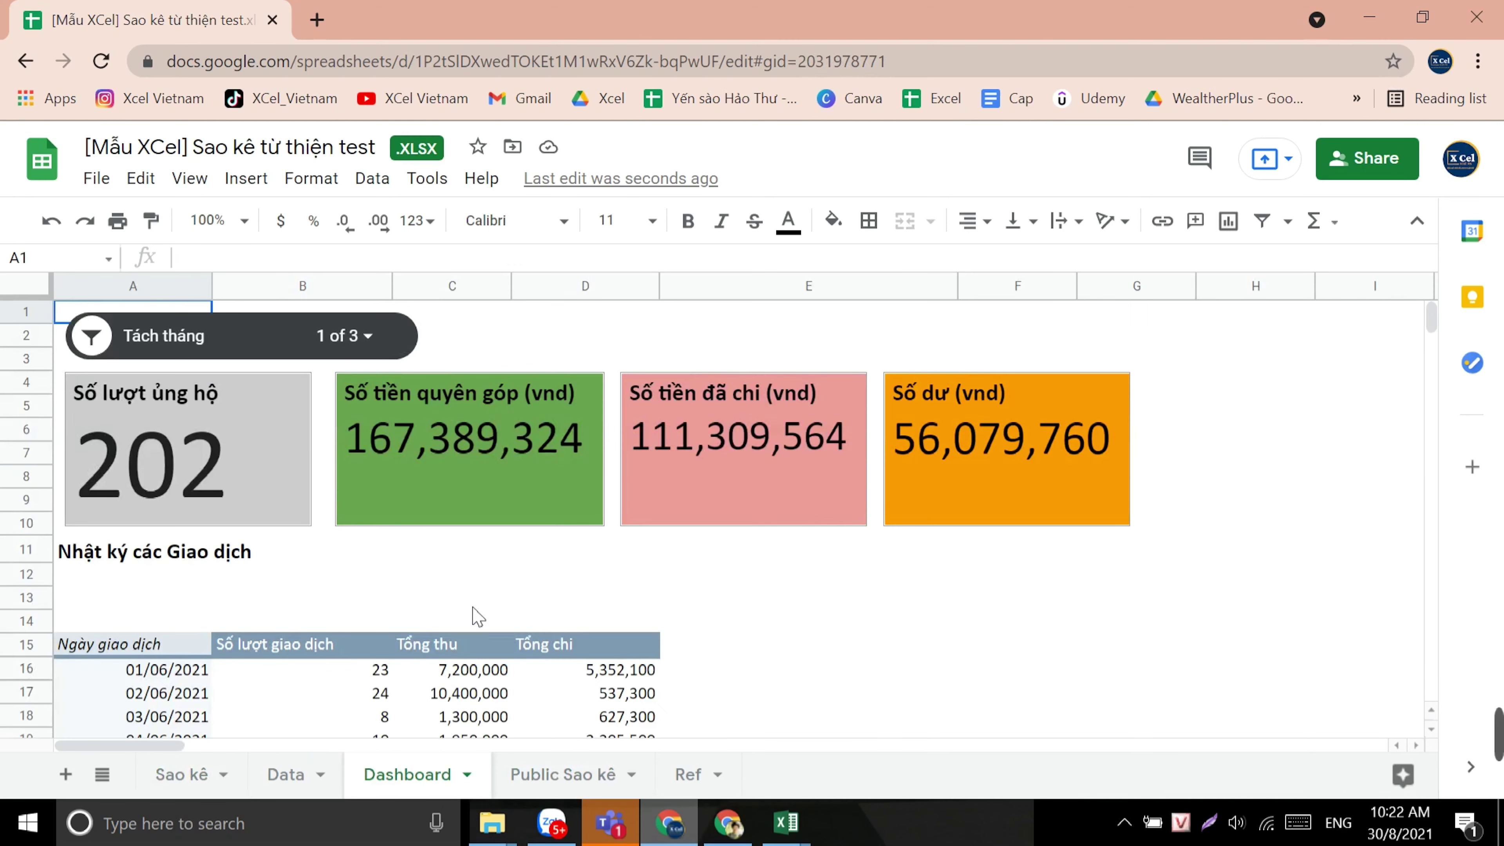